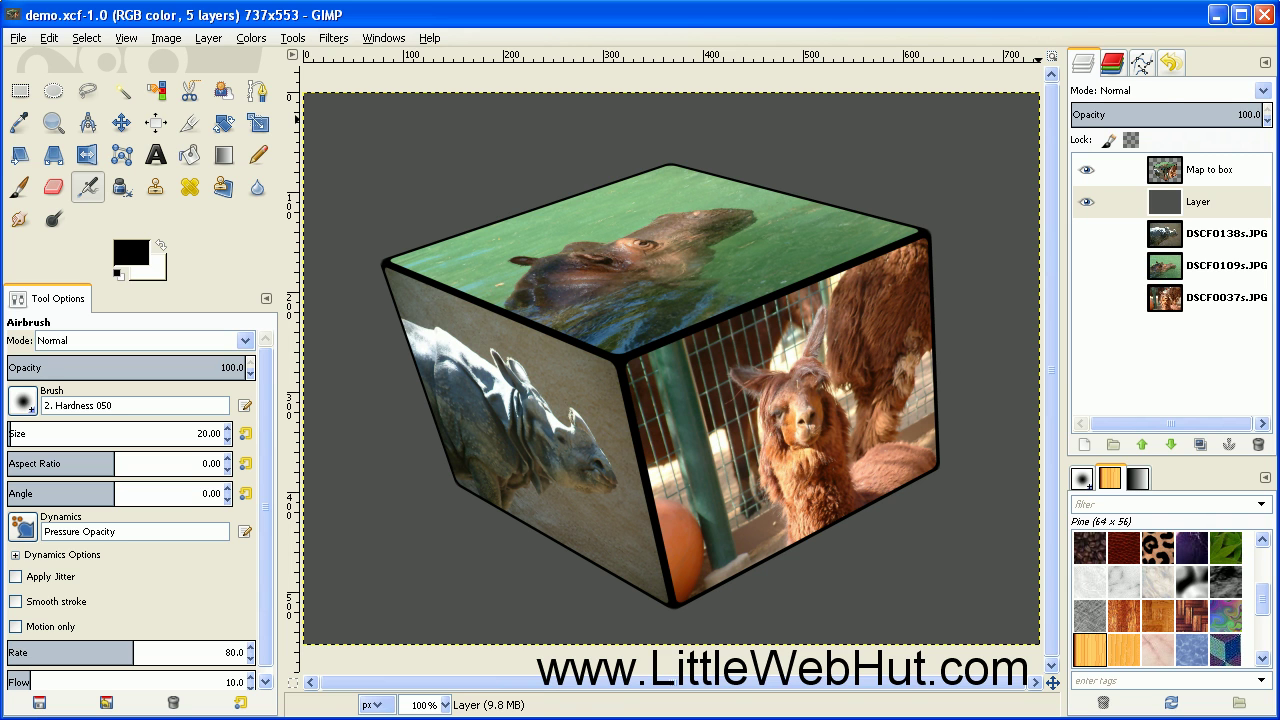
Close the finished demo.xcf image window, leaving GIMP's main window empty.
left_click(1264, 16)
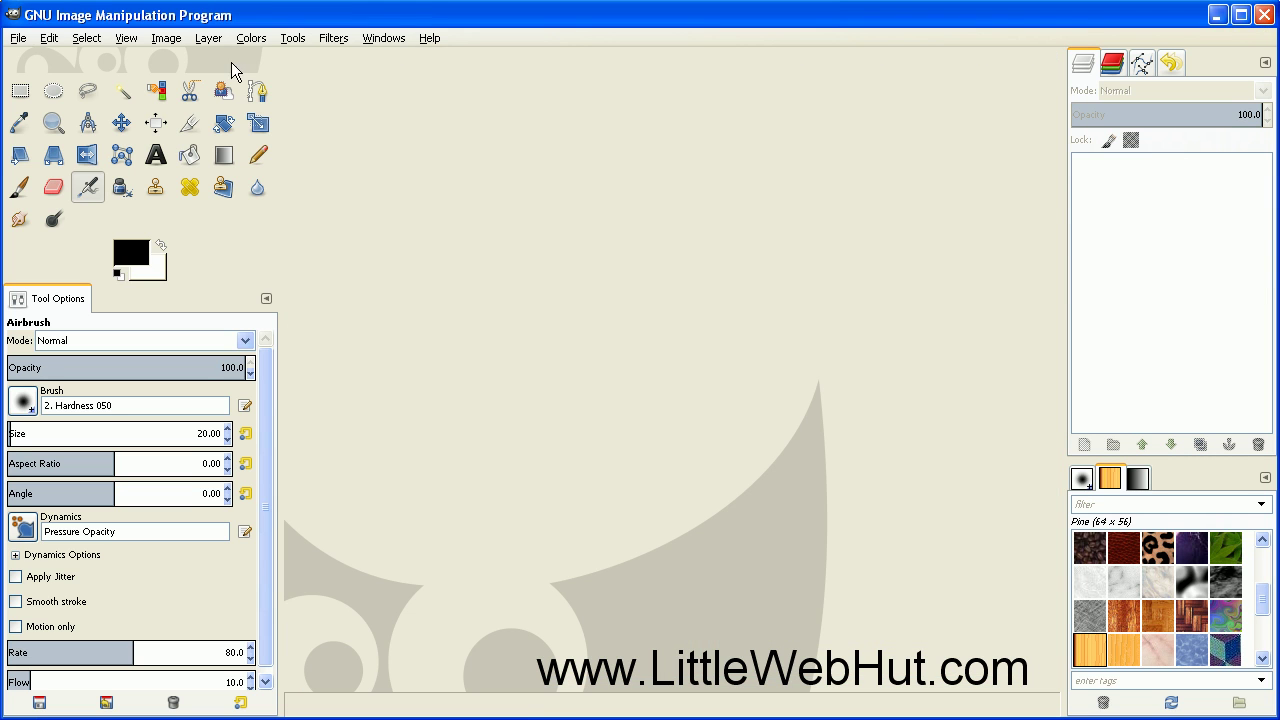
Open DSCF0037s.JPG, DSCF0109s.JPG and DSCF0138s.JPG together as layers of one image.
left_click(17, 40)
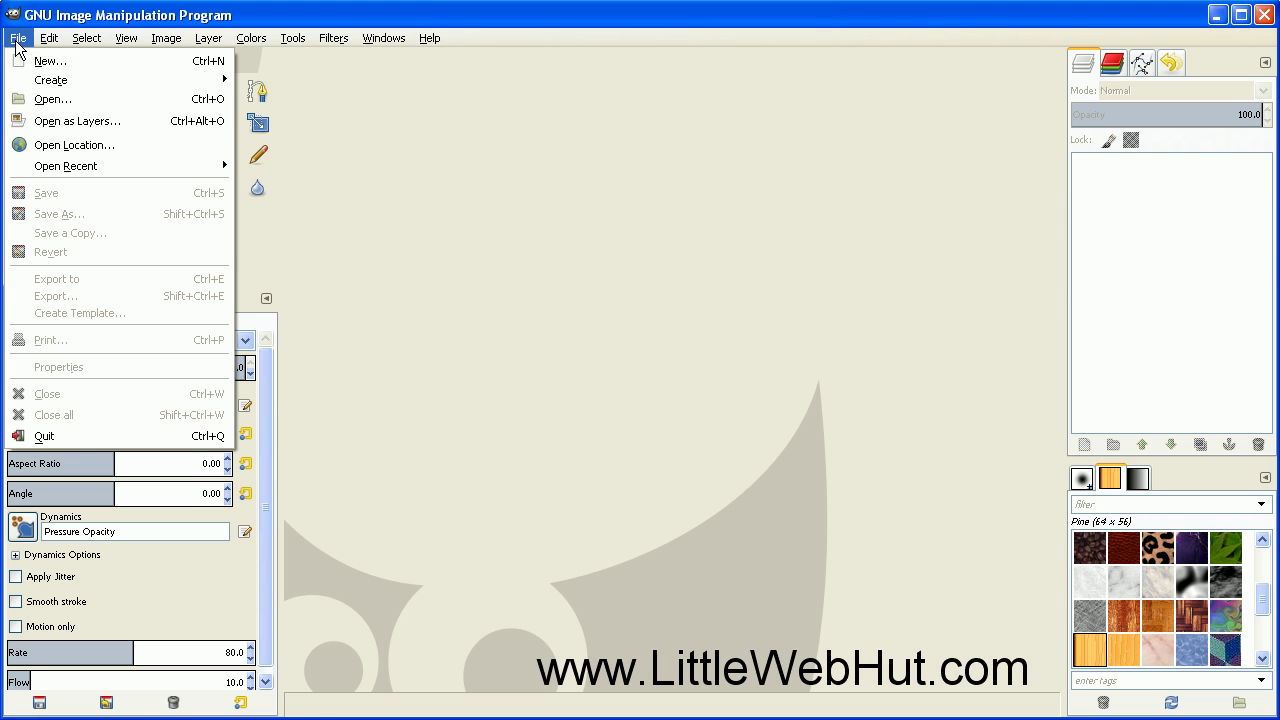
left_click(54, 120)
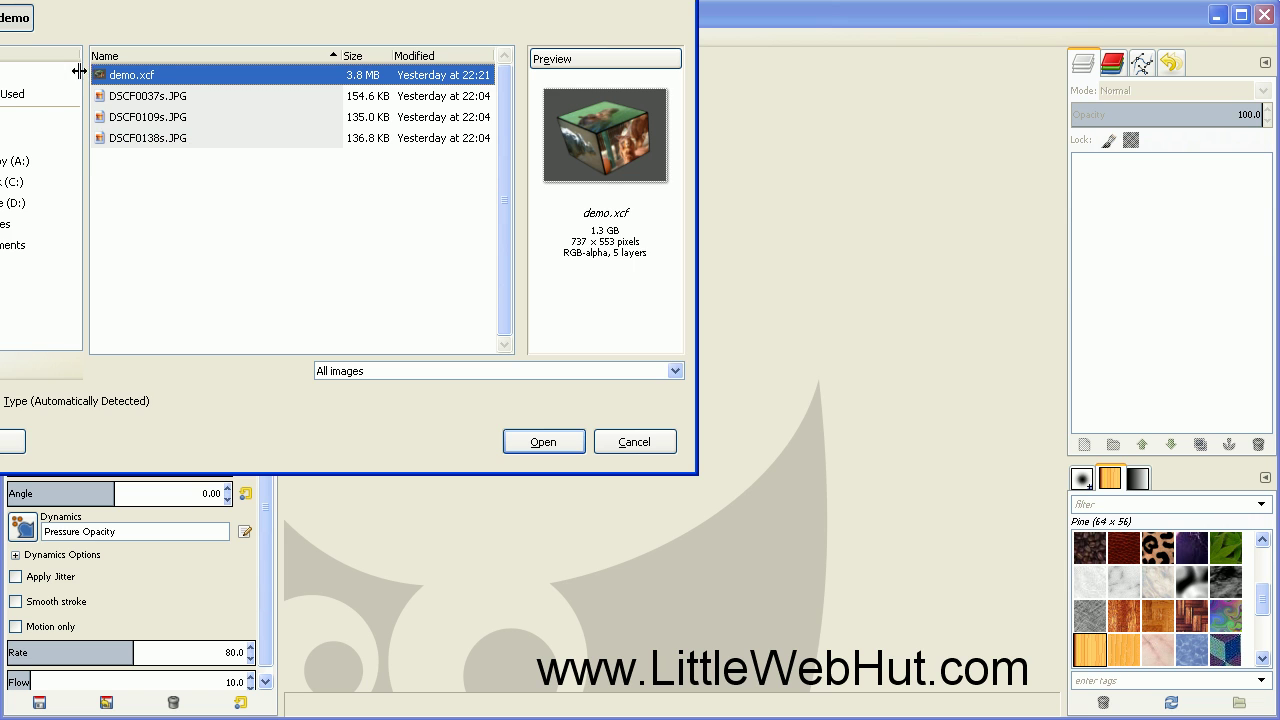
left_click_drag(114, 0, 222, 47)
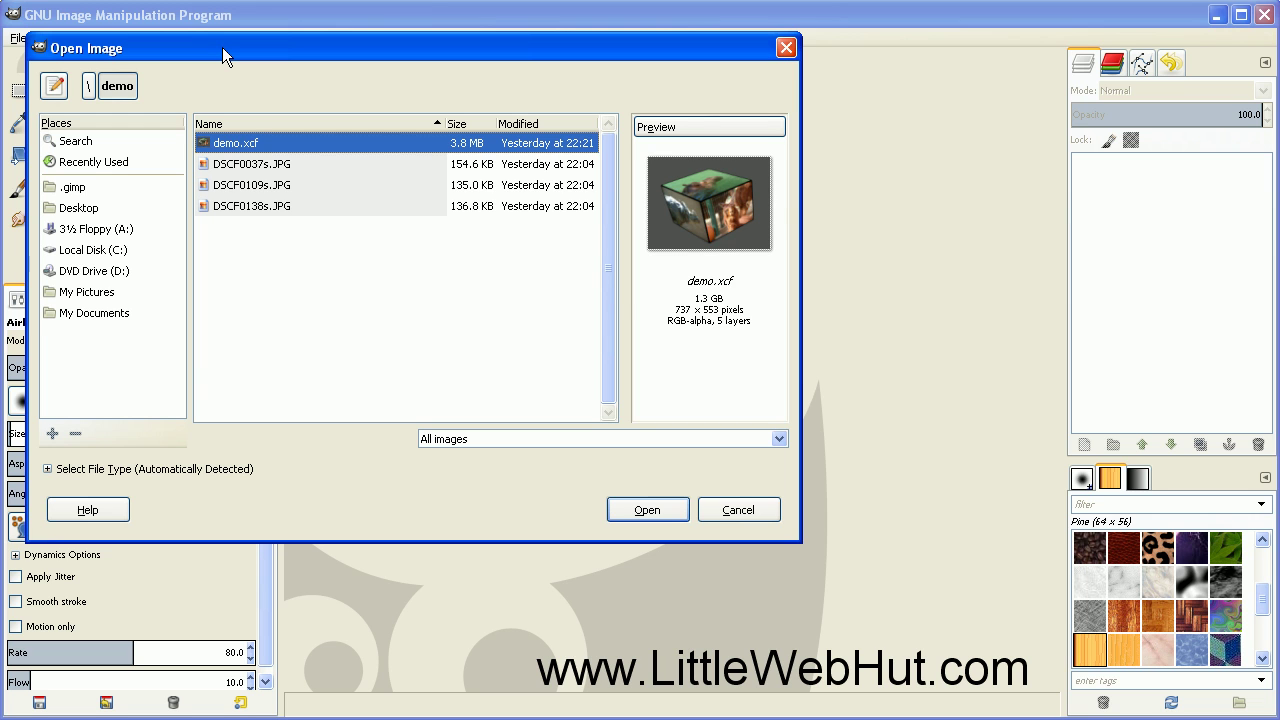
left_click(221, 168)
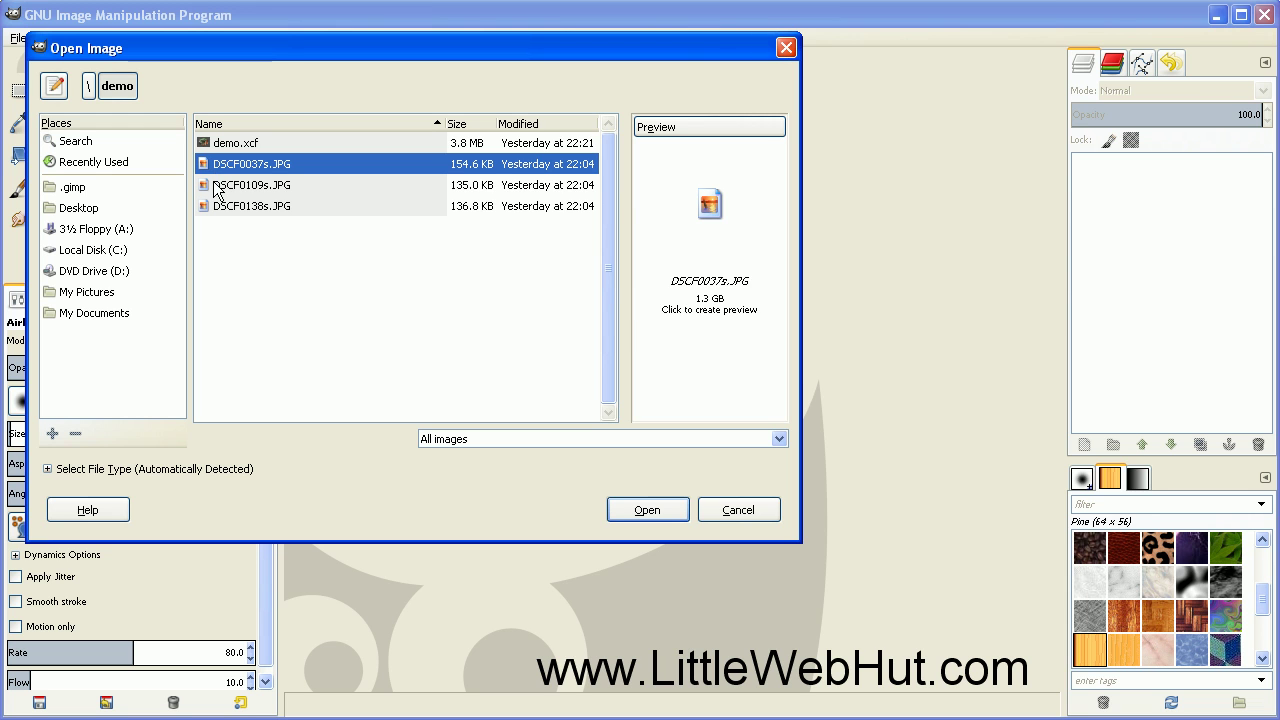
left_click(218, 186, "shift")
left_click(210, 200, "shift")
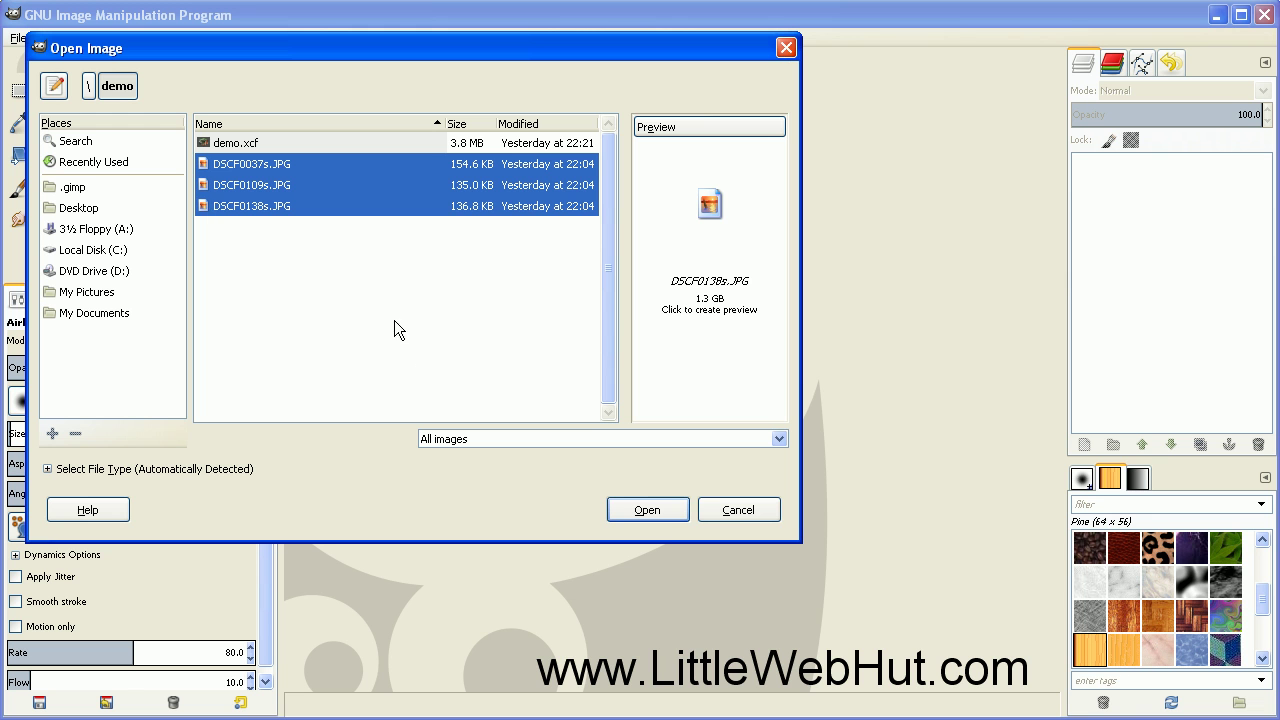
left_click(664, 516)
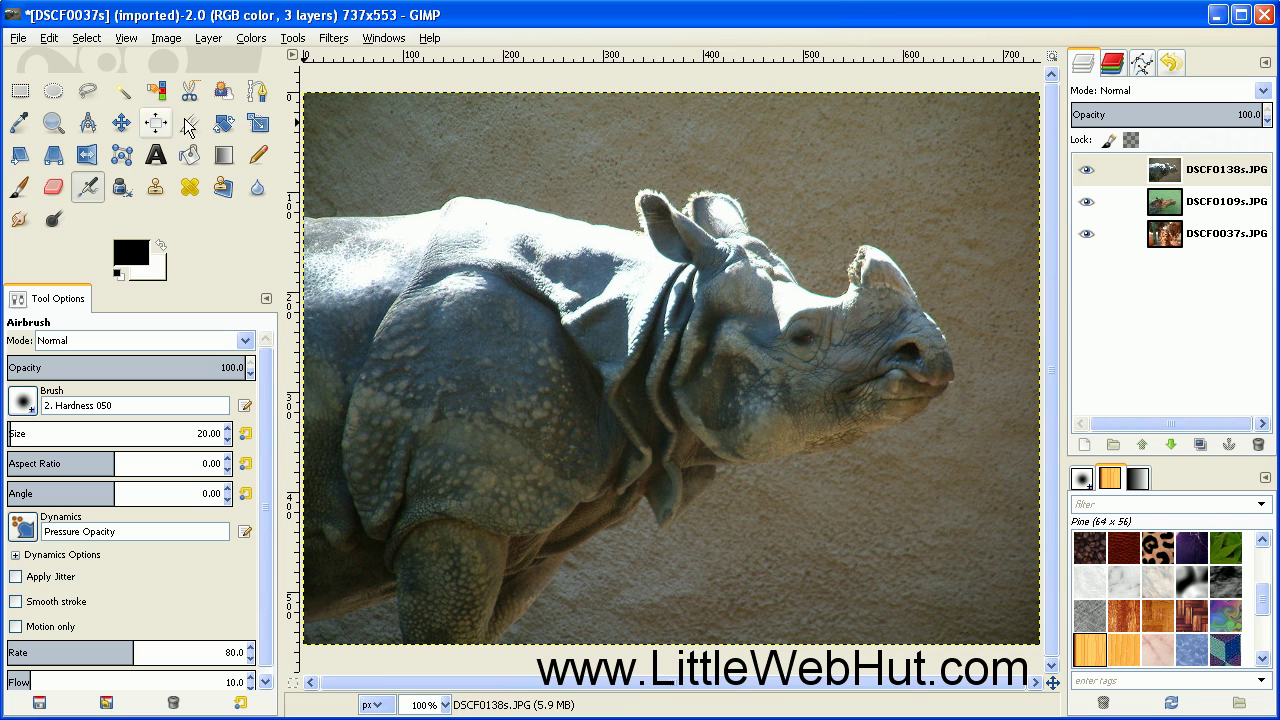
Select a 716×532 rectangle inset 10 px, with corners rounded at radius 17.2.
left_click(22, 93)
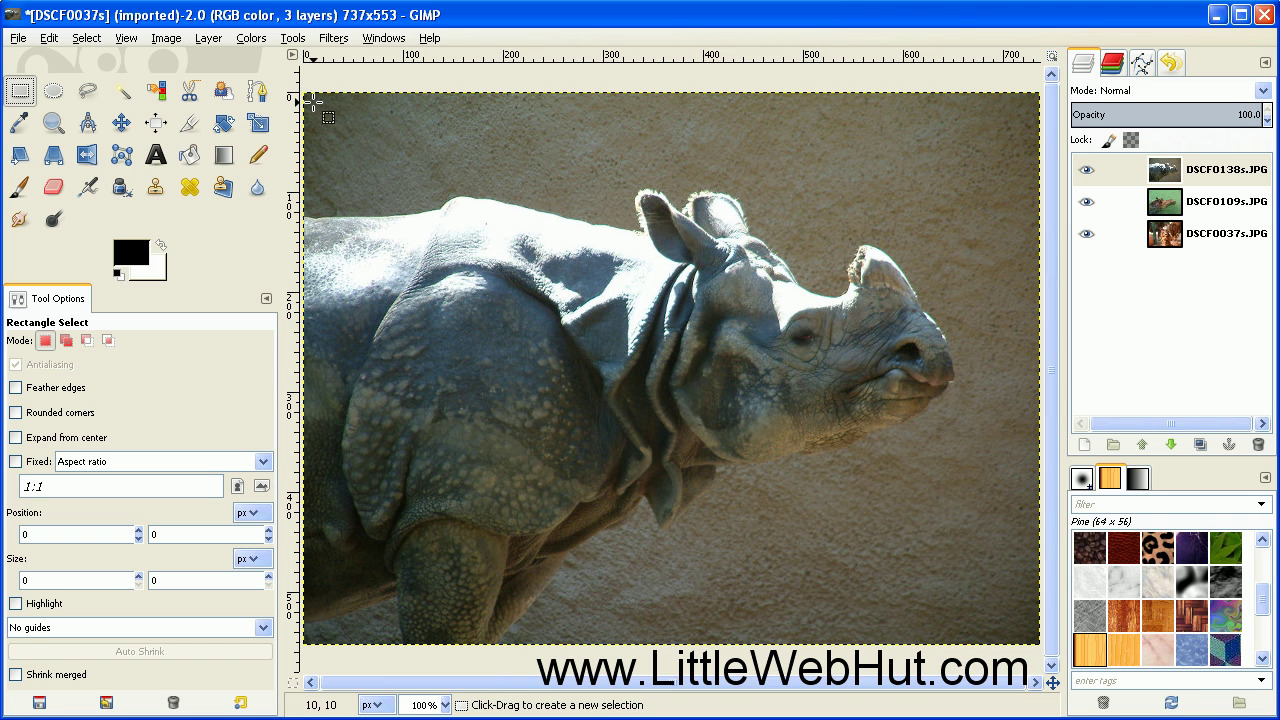
left_click_drag(313, 101, 1029, 635)
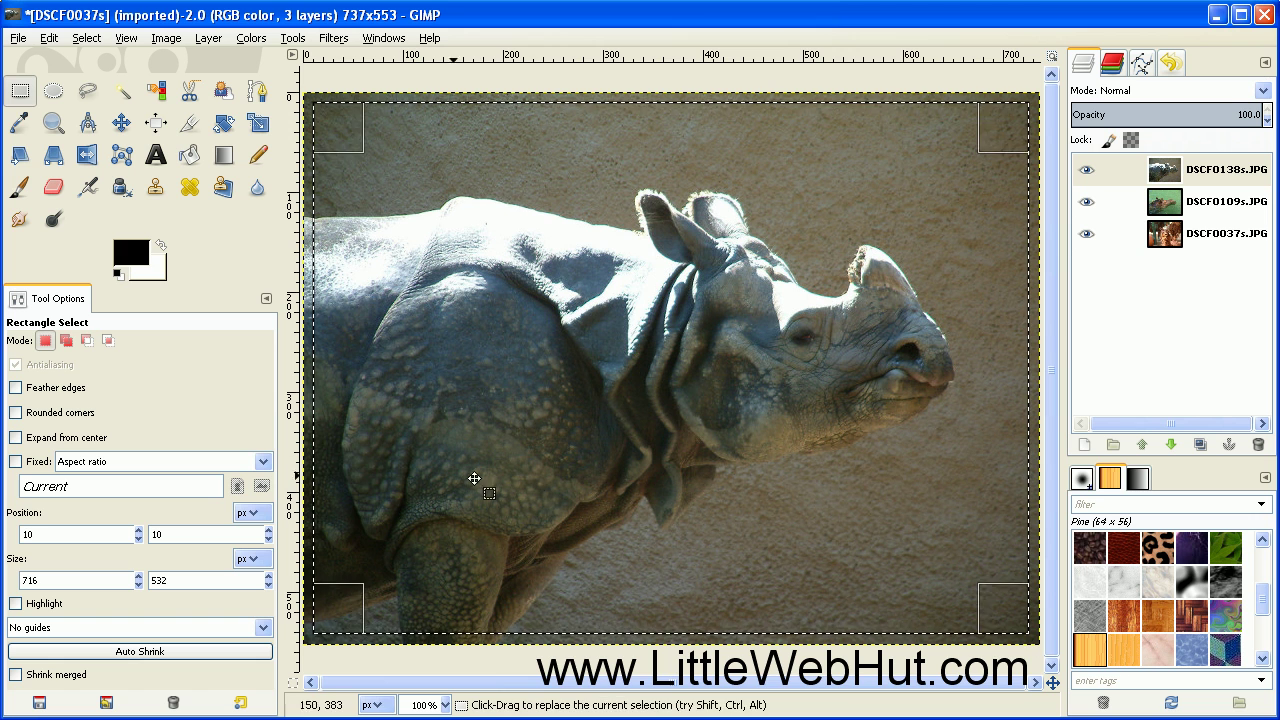
left_click(17, 414)
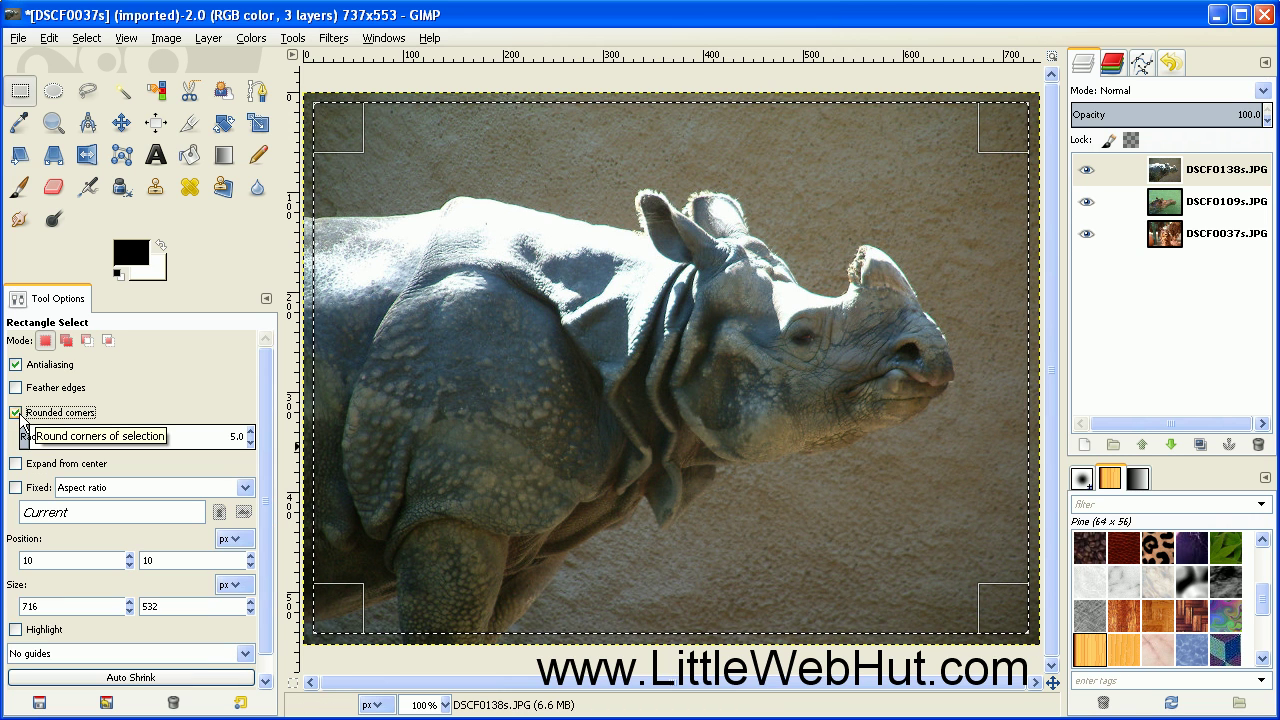
left_click_drag(28, 436, 57, 436)
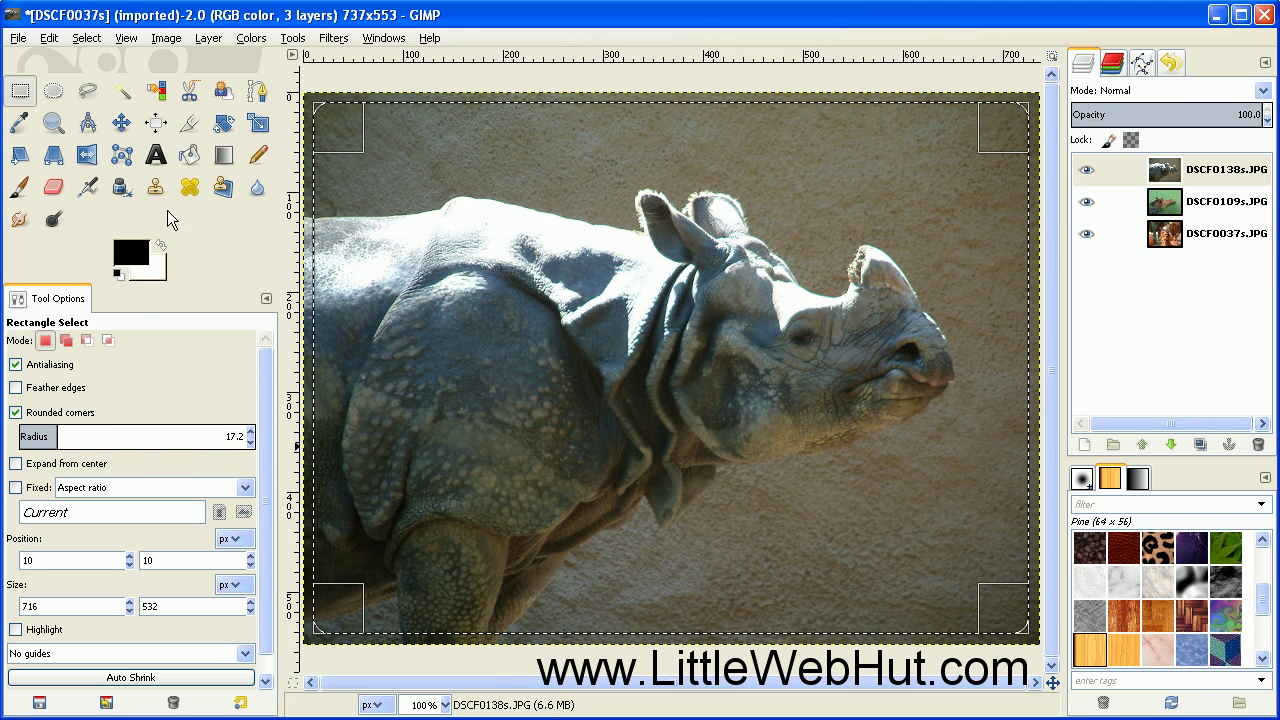
left_click(191, 158)
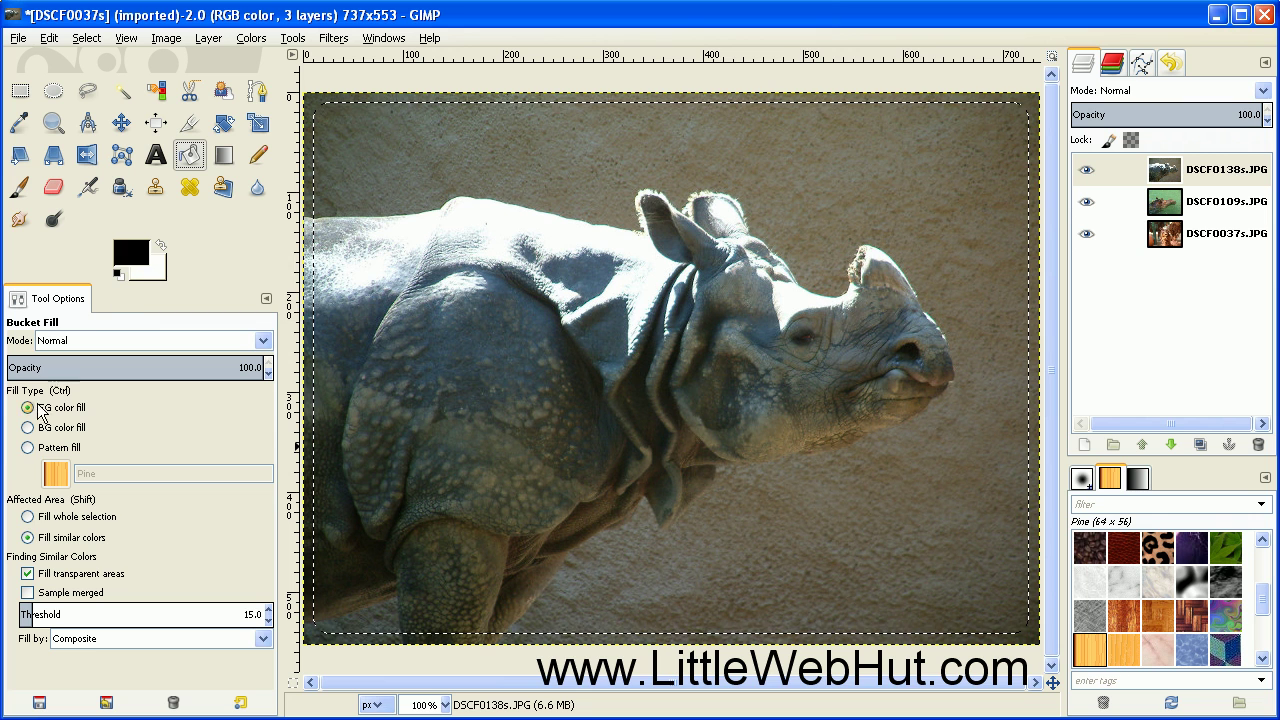
Invert the selection and fill the rhino photo's outer border black as a whole selection.
left_click(44, 522)
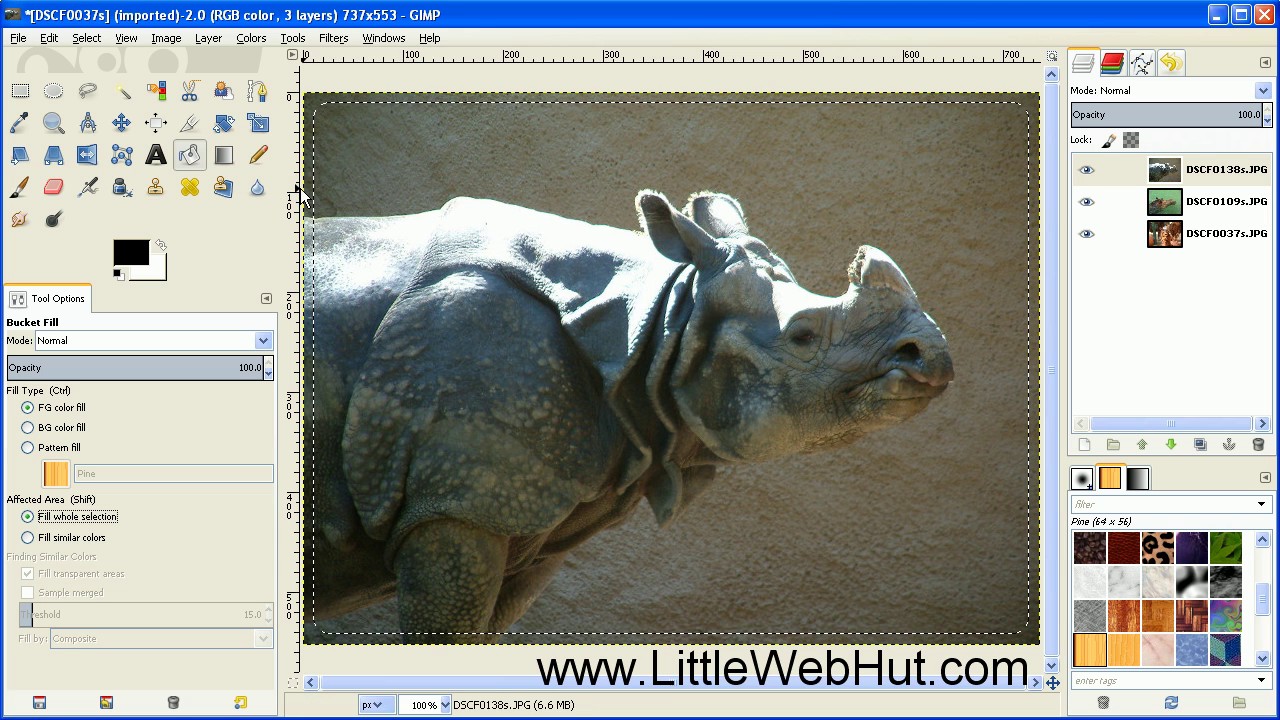
left_click(86, 40)
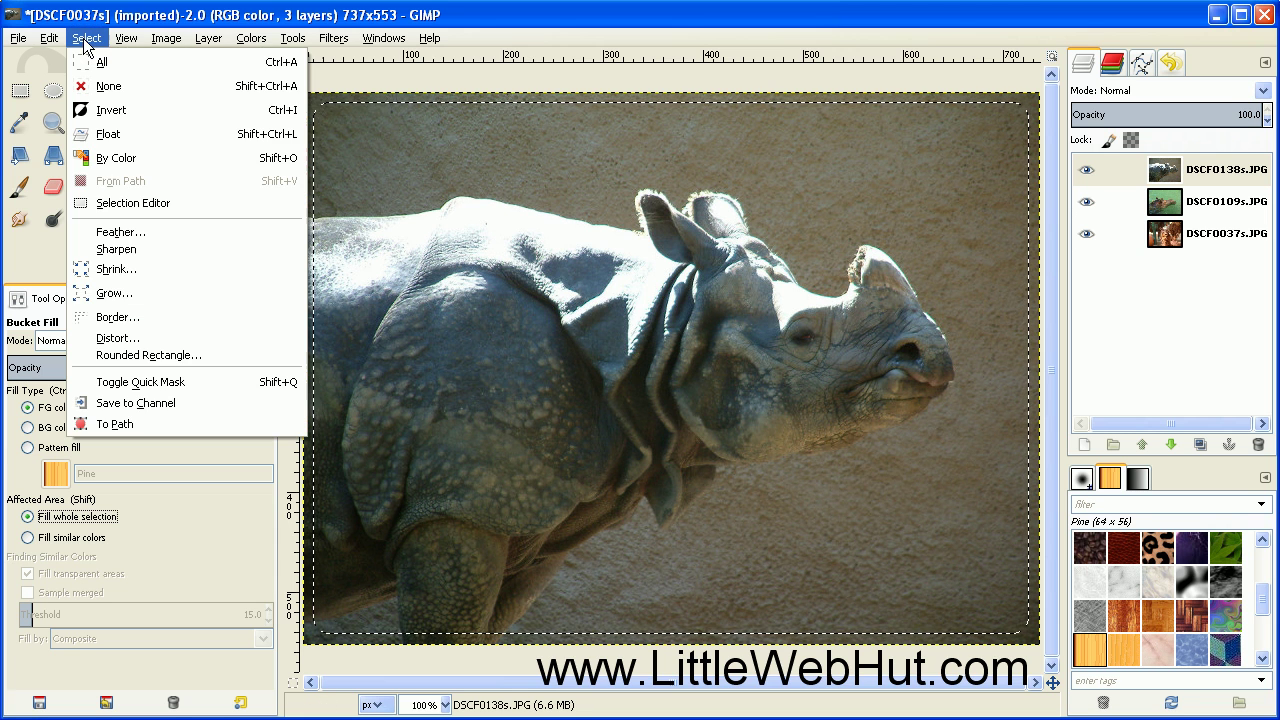
left_click(110, 112)
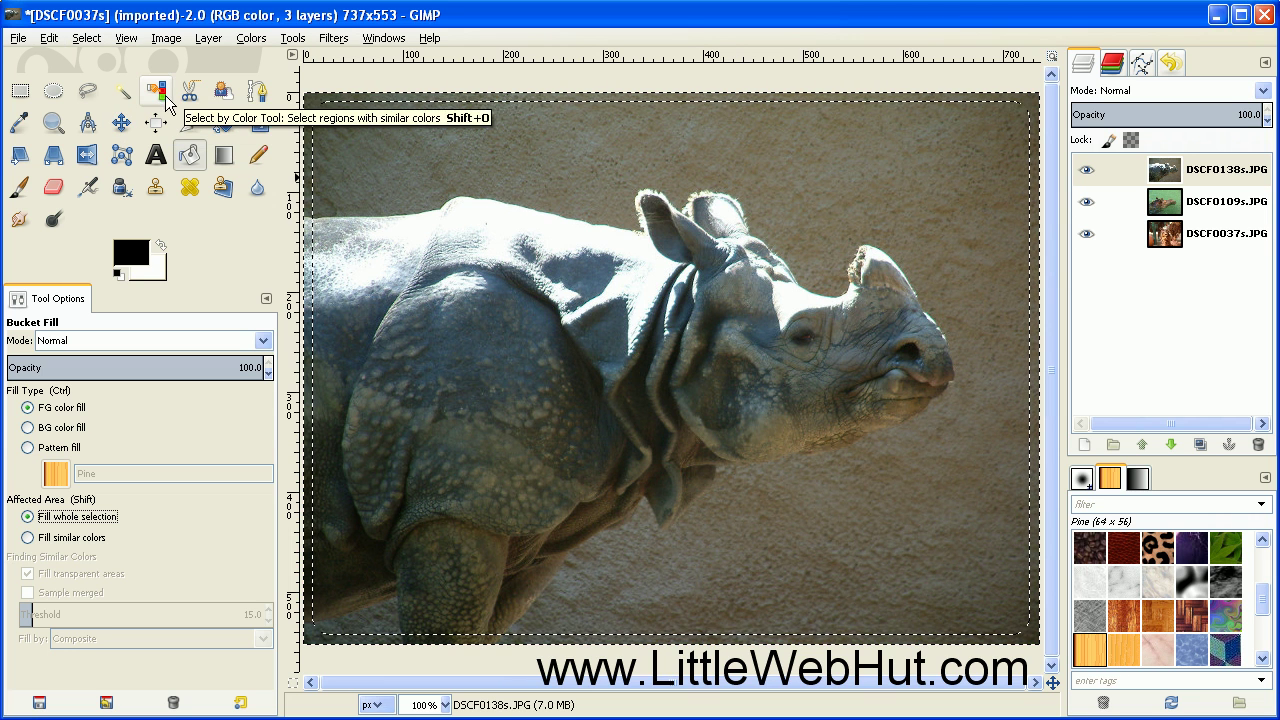
left_click(309, 141)
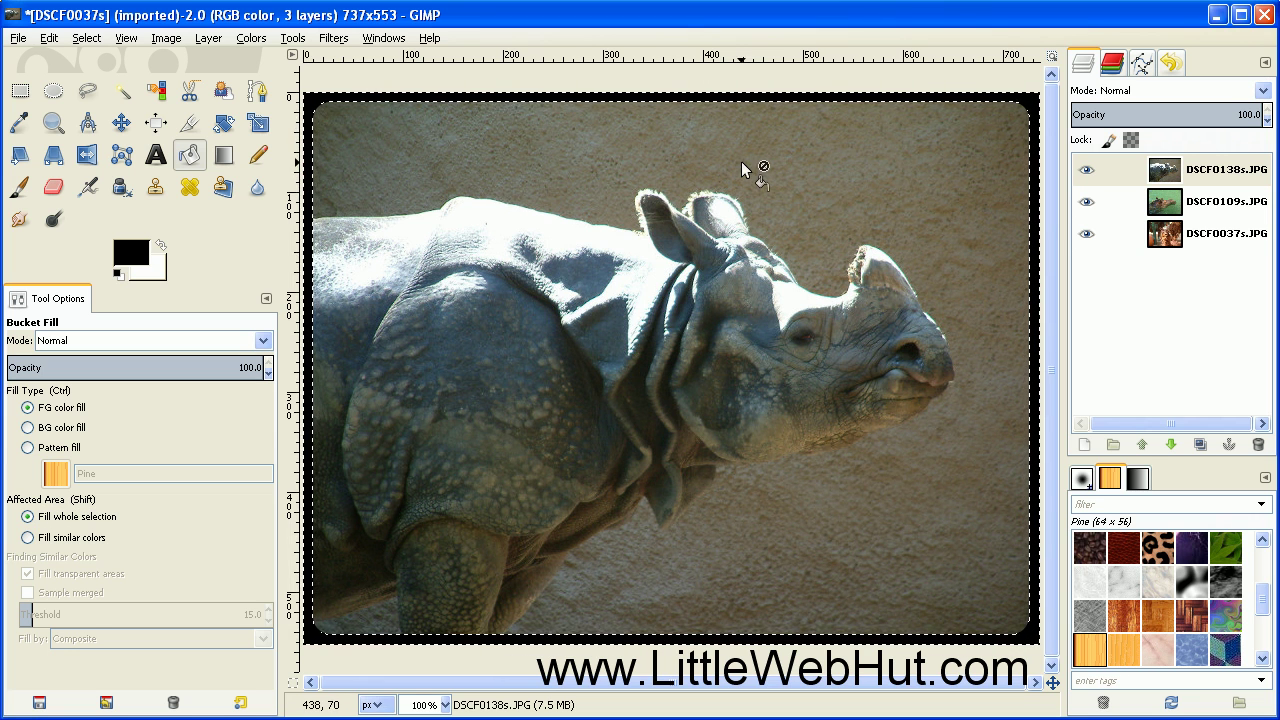
Fill the same rounded black border onto the hippo and llama photo layers.
left_click(1086, 170)
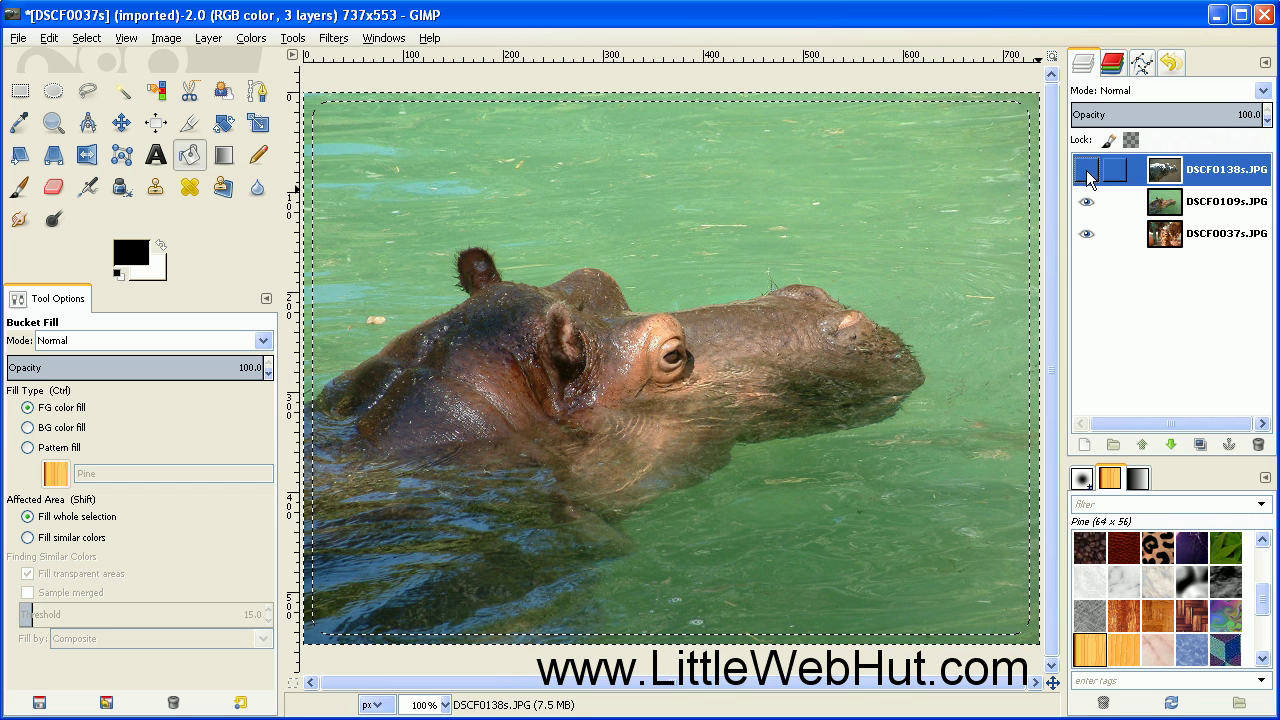
left_click(1166, 207)
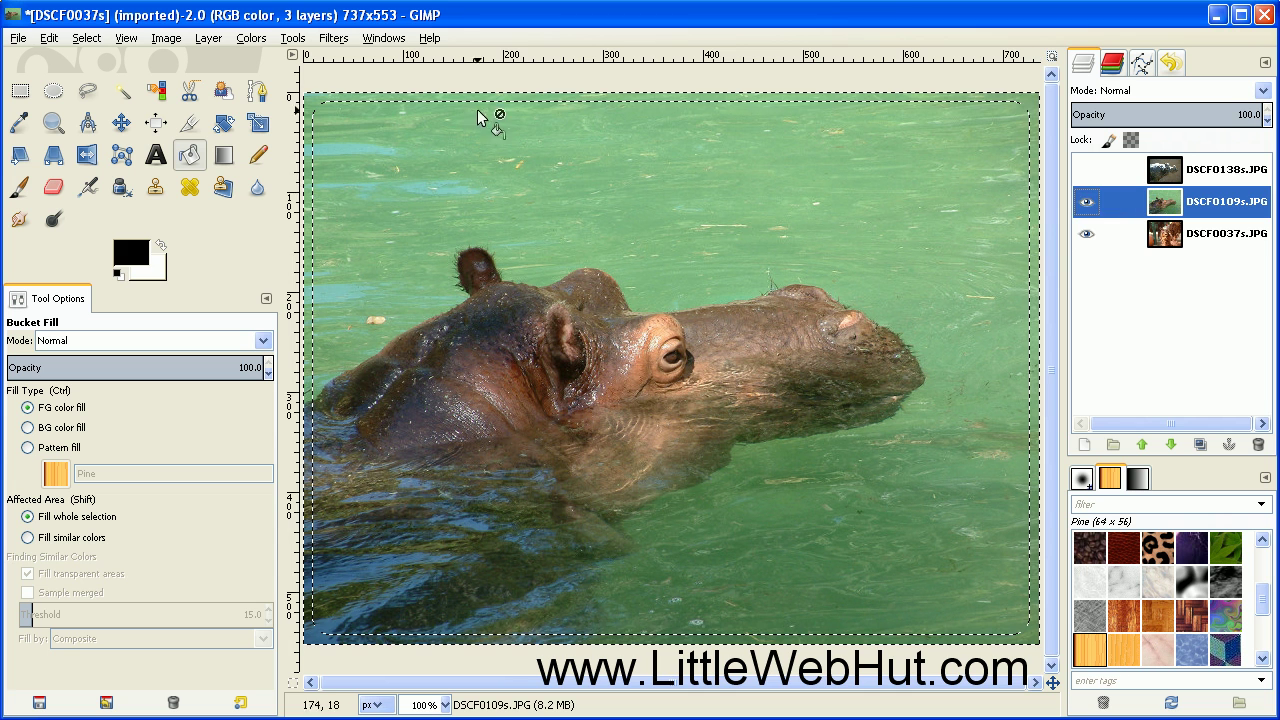
left_click(310, 112)
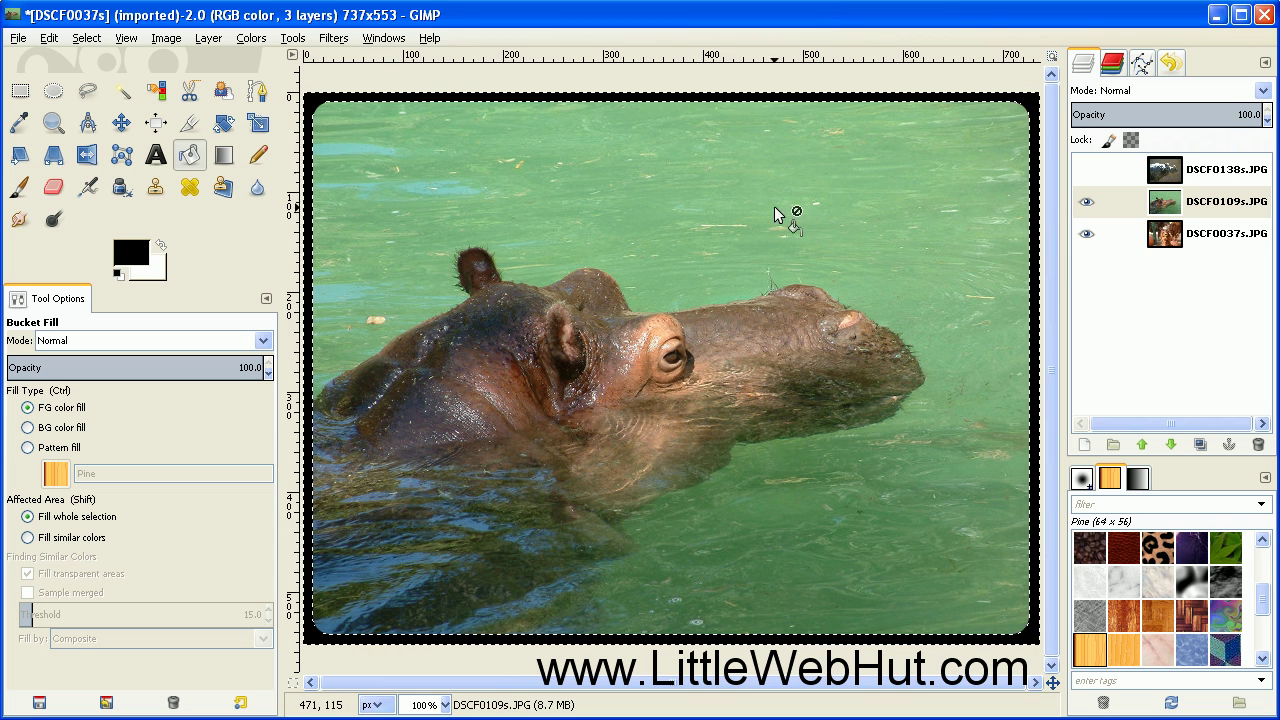
left_click(1086, 205)
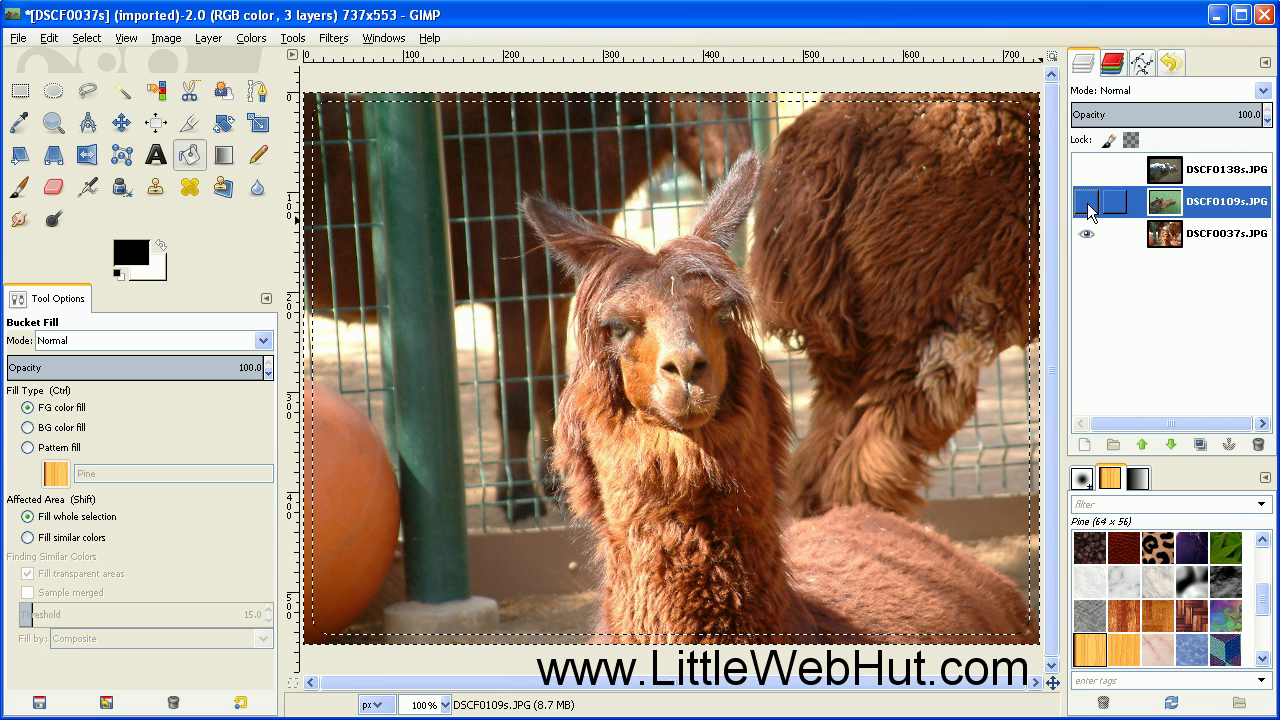
left_click(1176, 236)
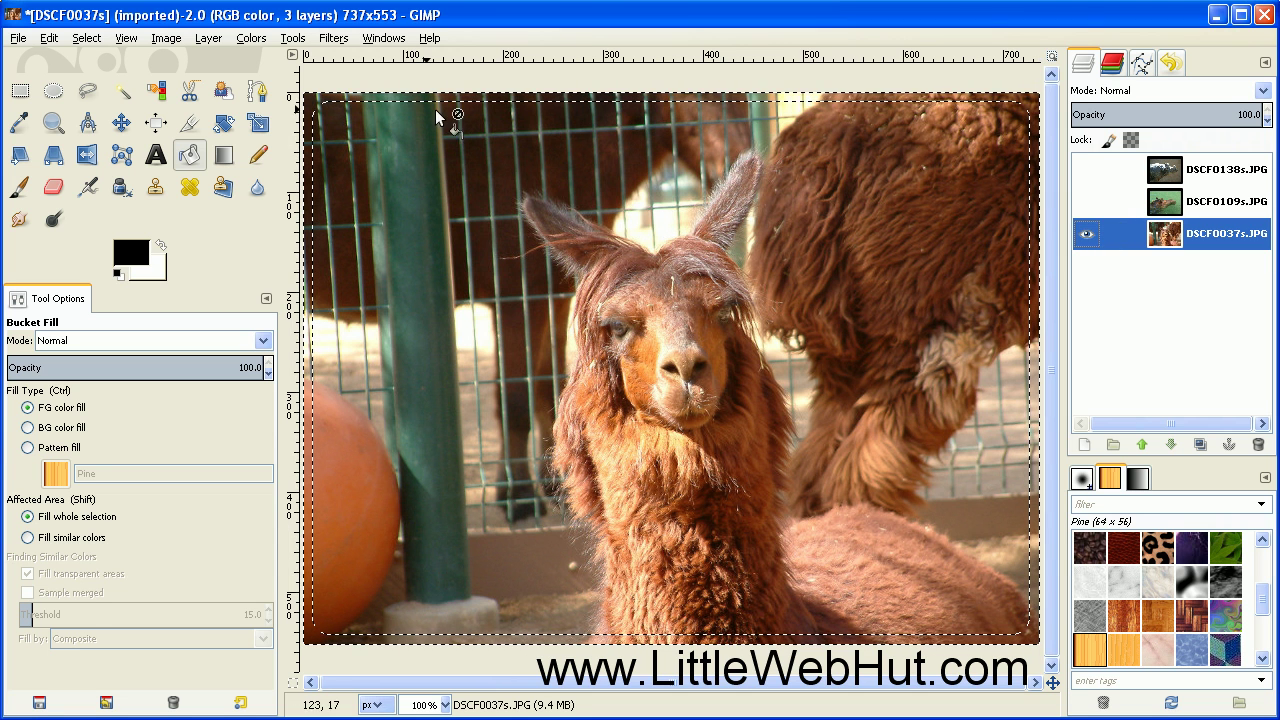
left_click(310, 106)
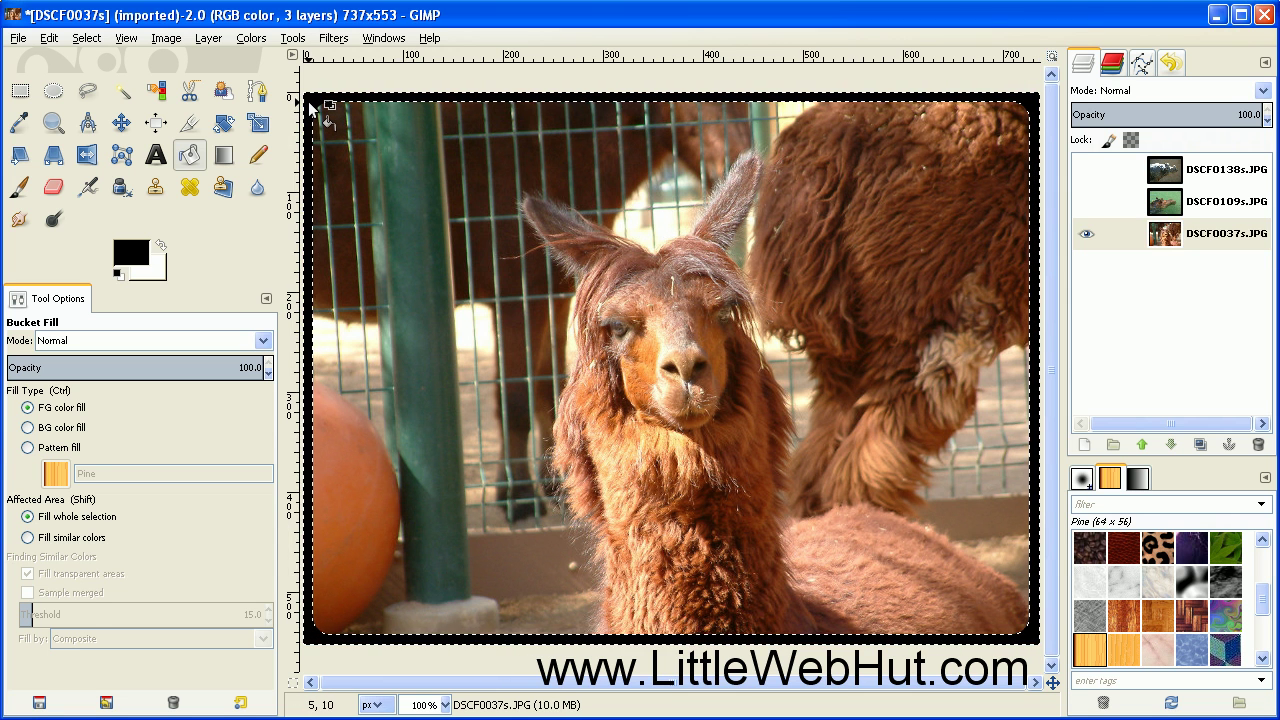
Clear the selection, show the hippo and rhino layers again, and select the rhino layer.
left_click(88, 40)
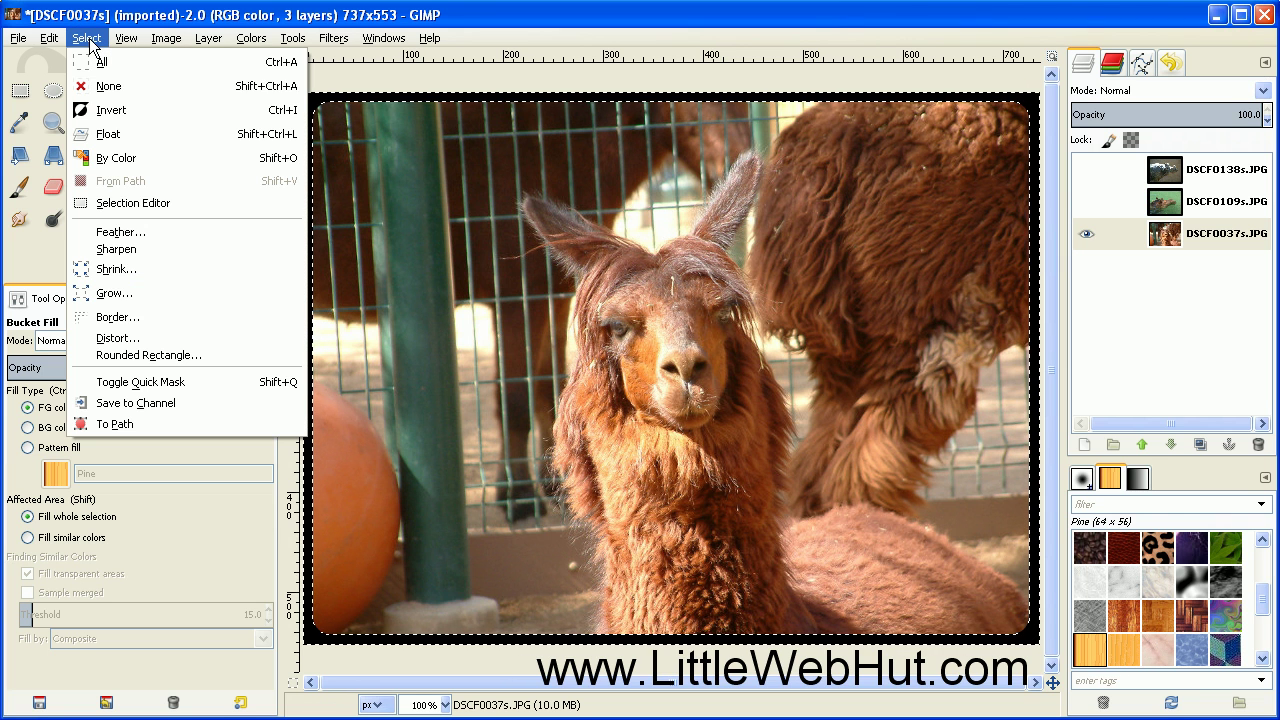
left_click(104, 86)
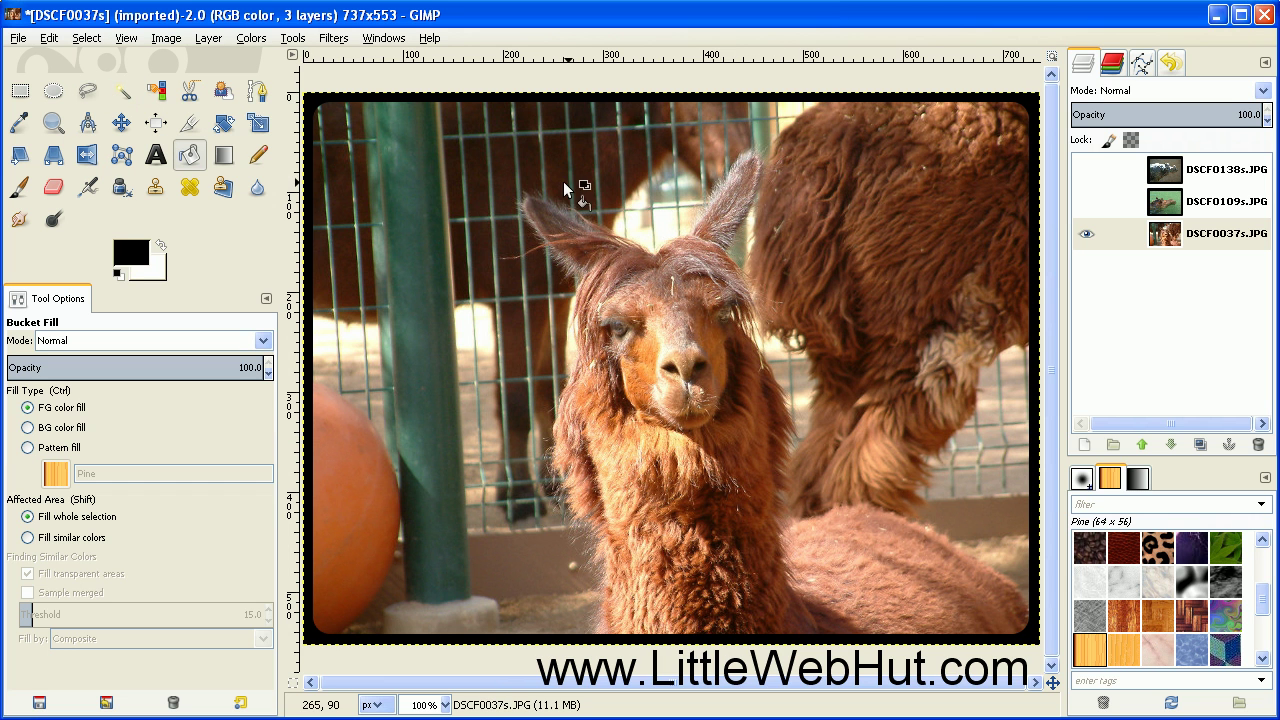
left_click(1086, 201)
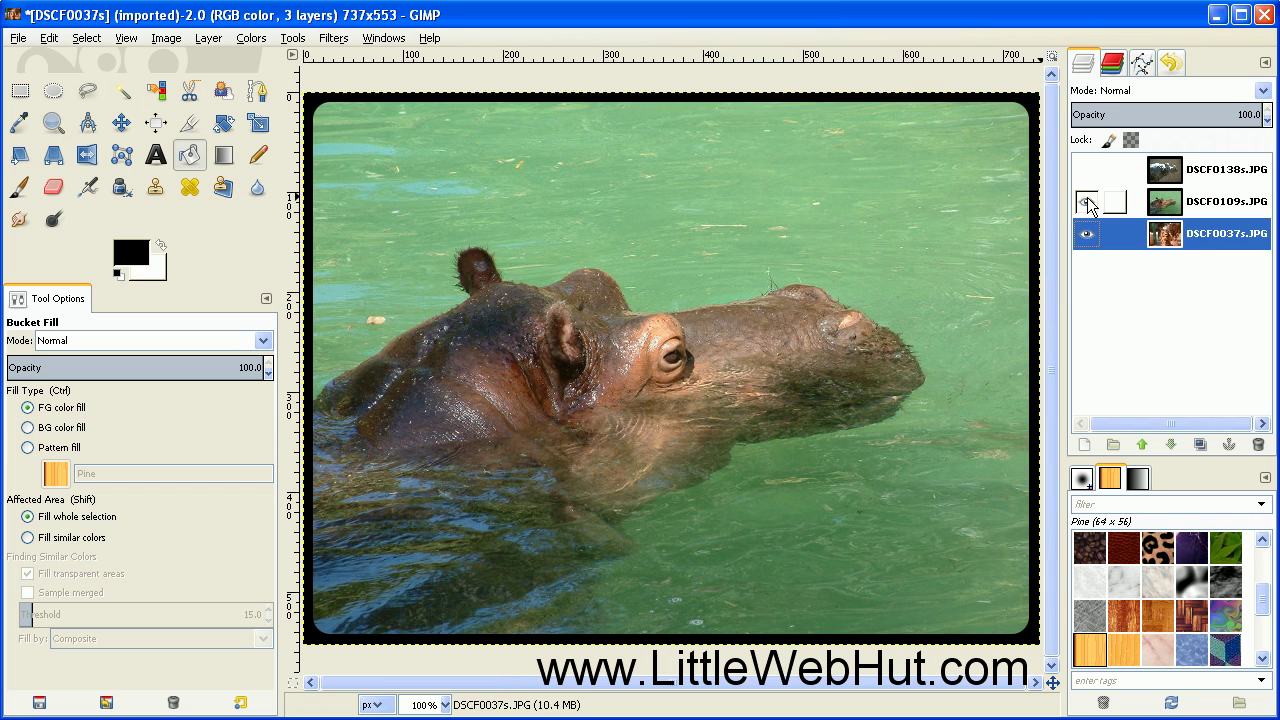
left_click(1086, 169)
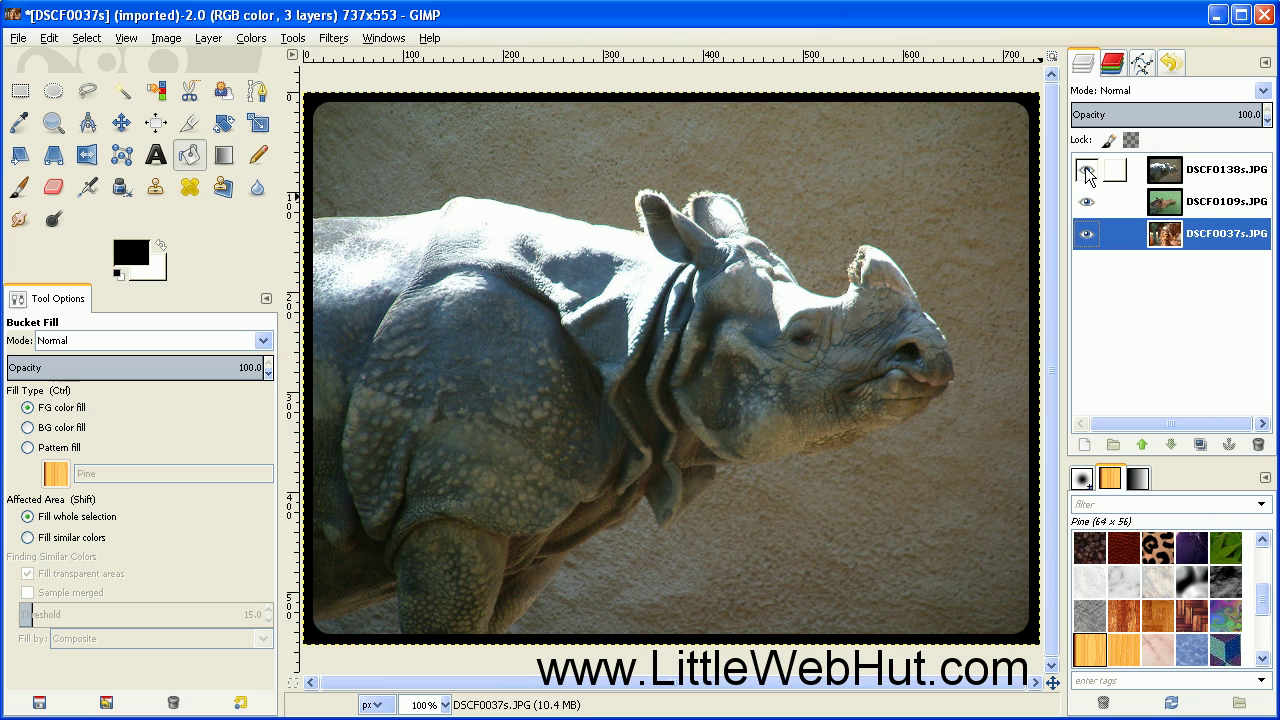
left_click(1165, 172)
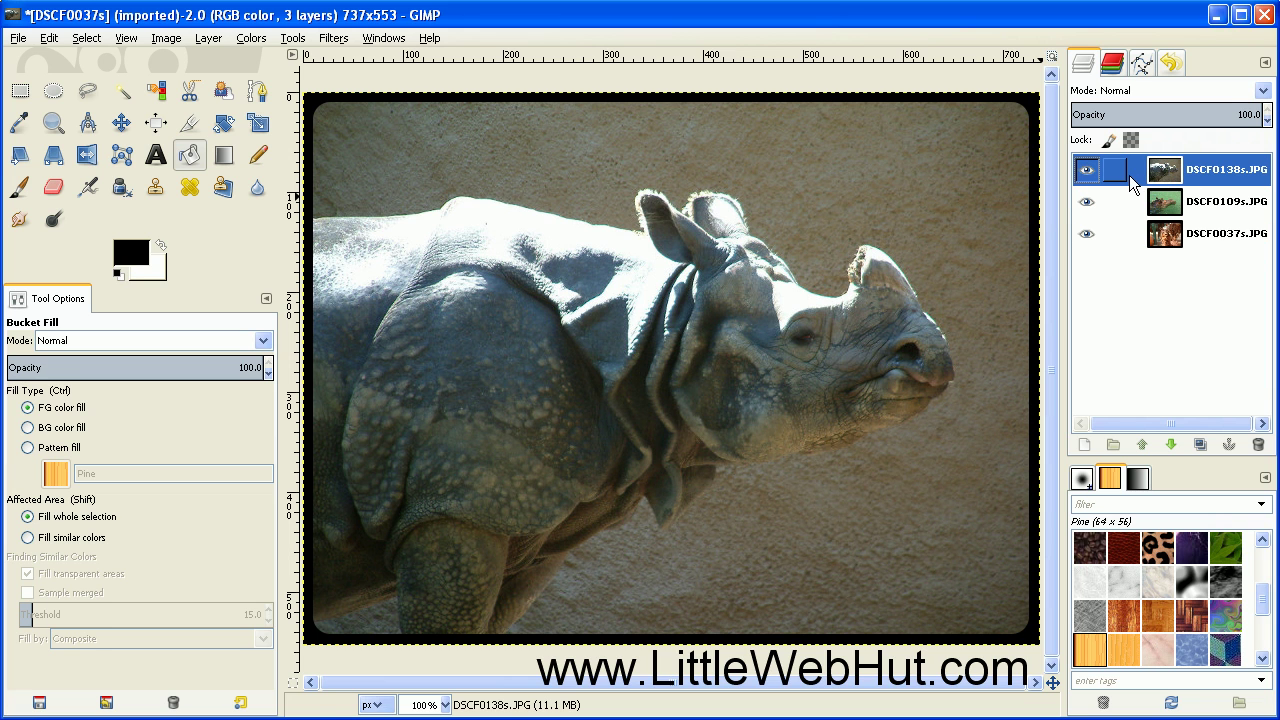
Apply Map Object to the rhino layer, mapping onto a Box with transparent background.
left_click(334, 40)
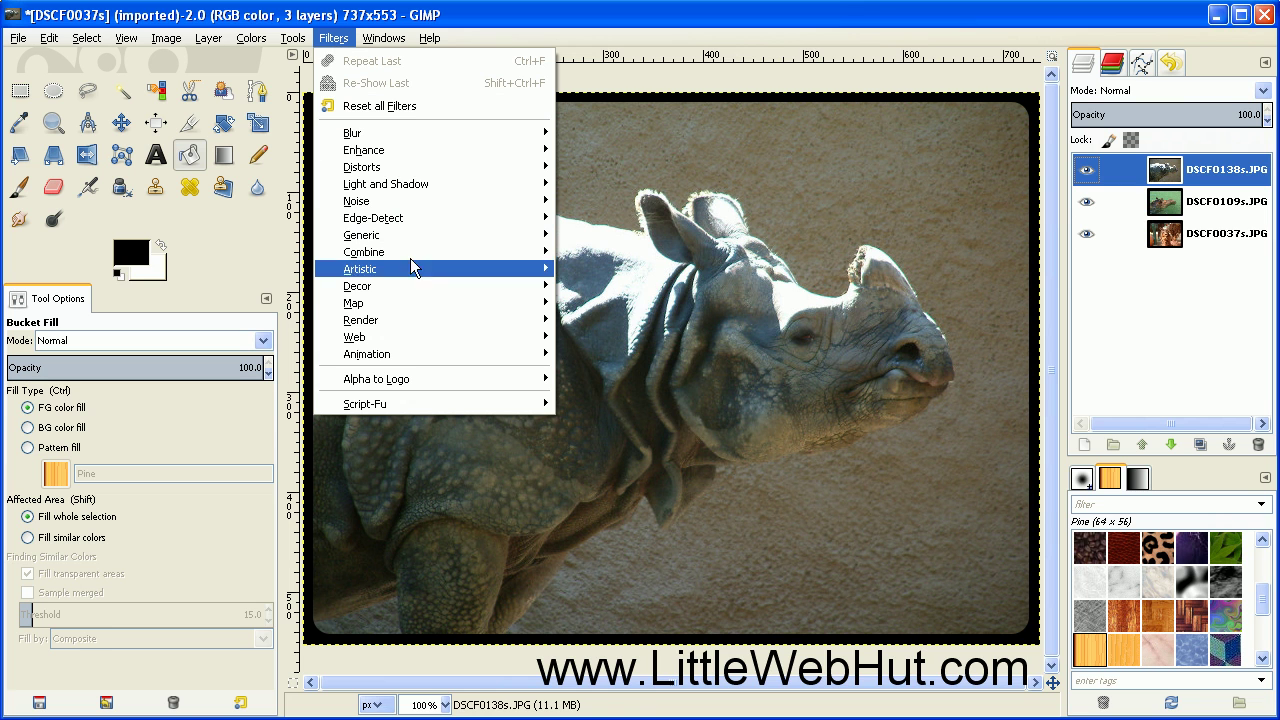
mouse_move(447, 314)
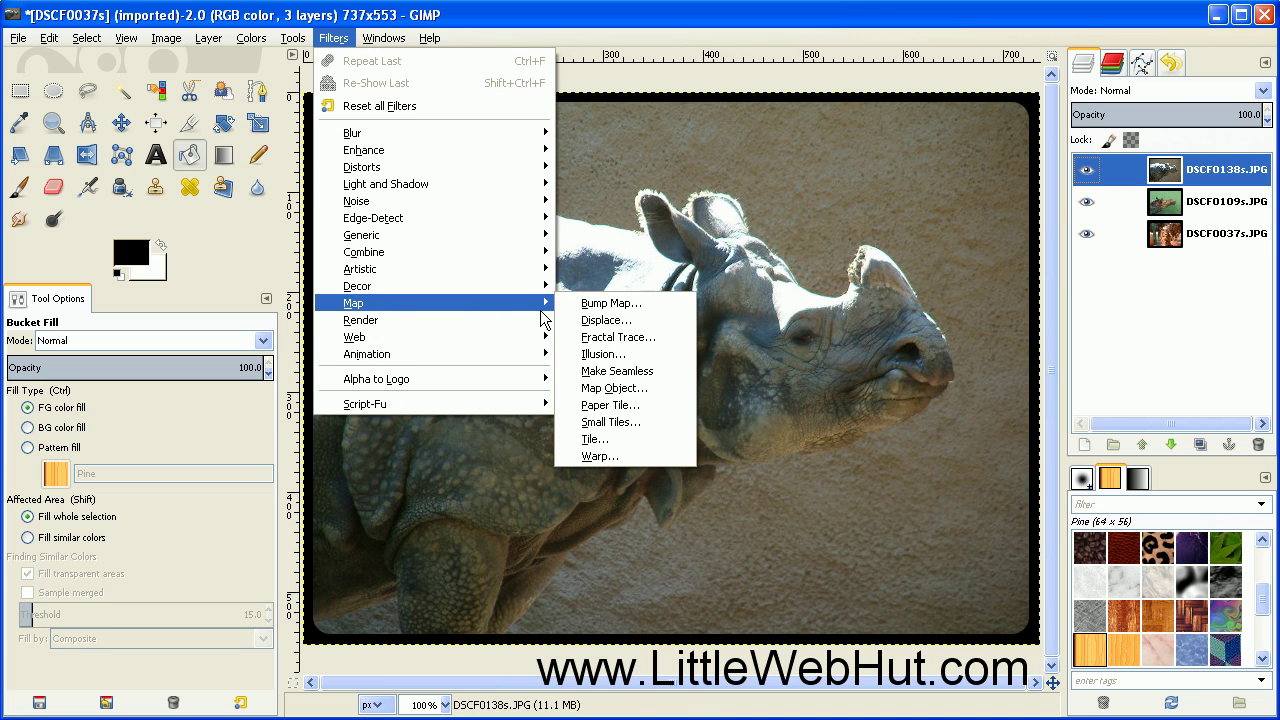
left_click(613, 389)
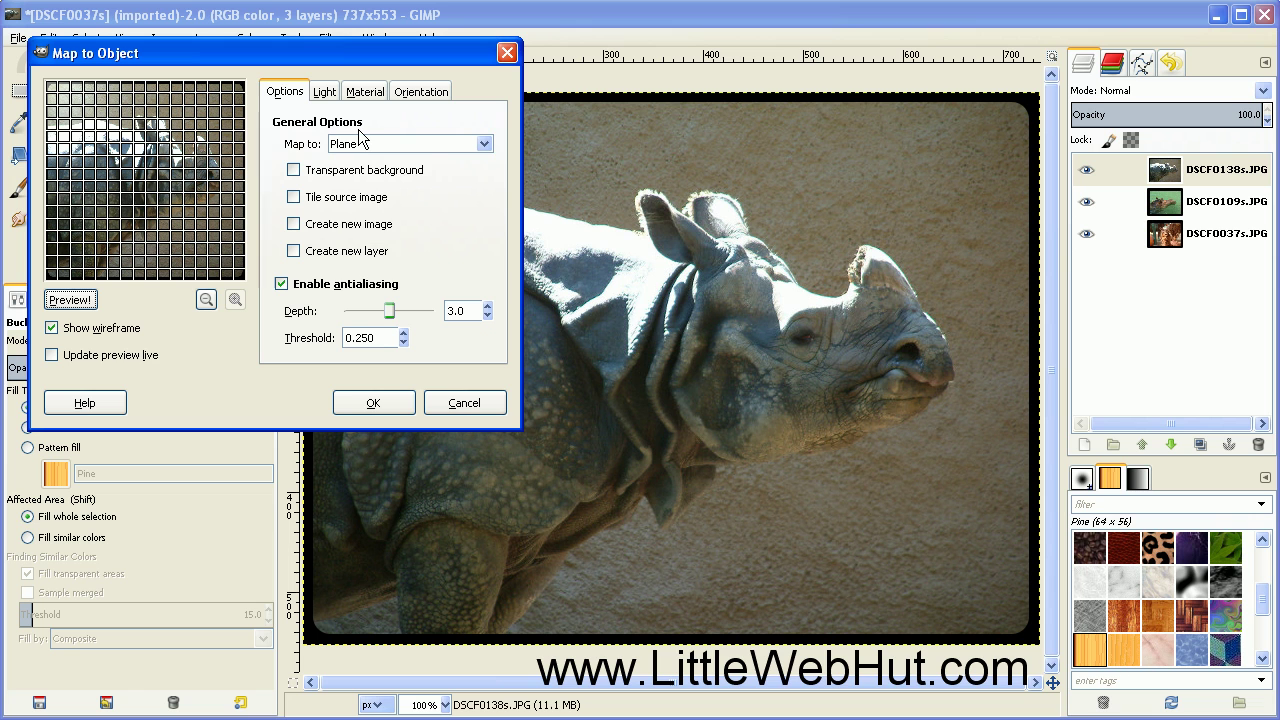
left_click(485, 145)
left_click(449, 206)
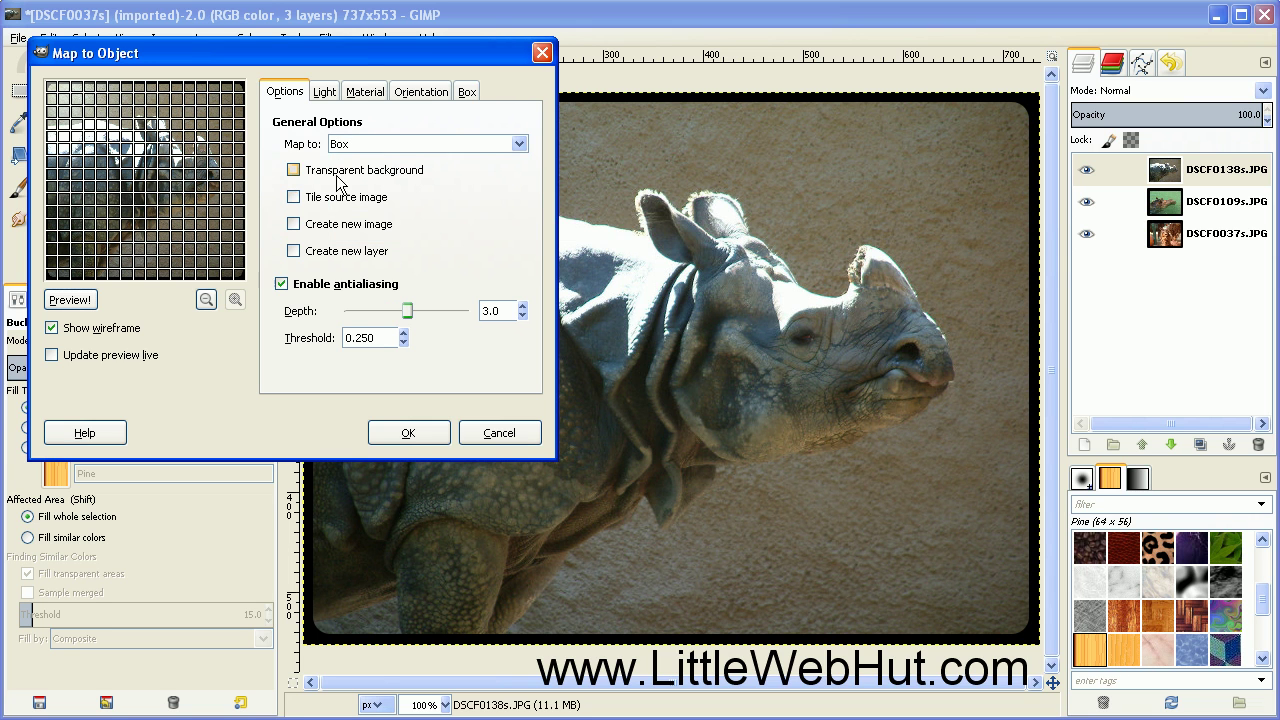
left_click(294, 171)
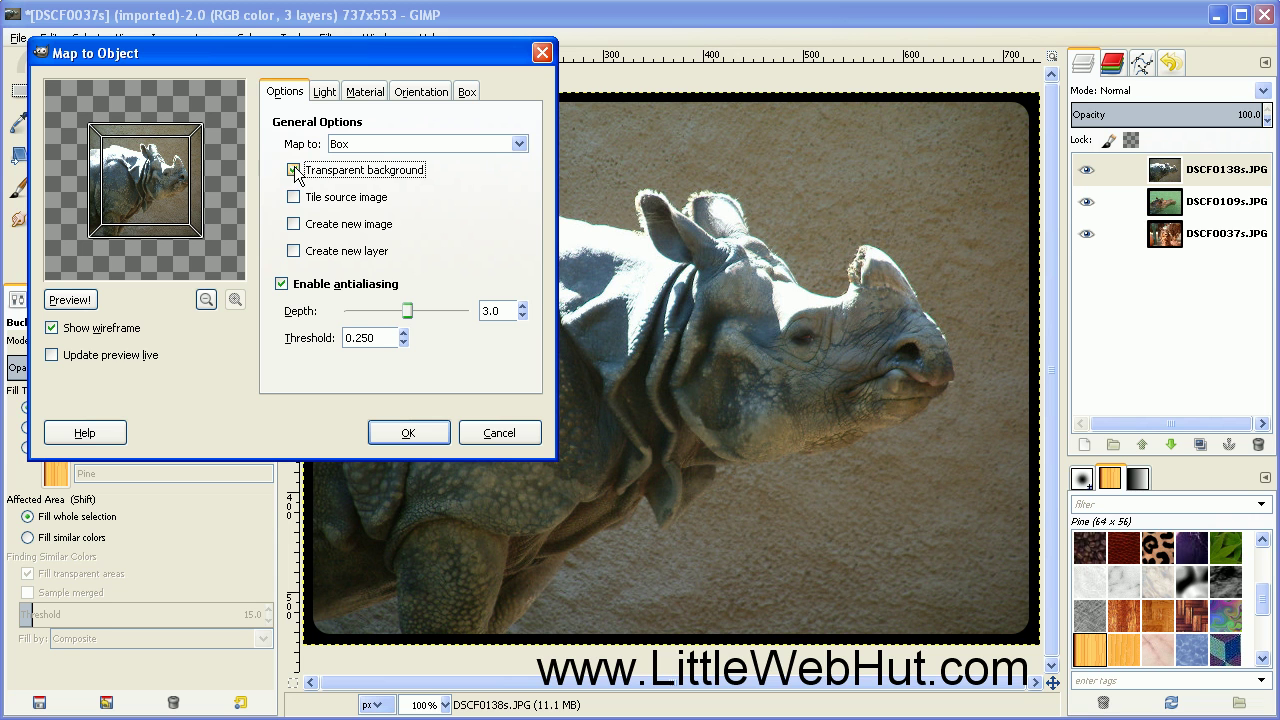
Set the Map Object light type to No light.
left_click(325, 93)
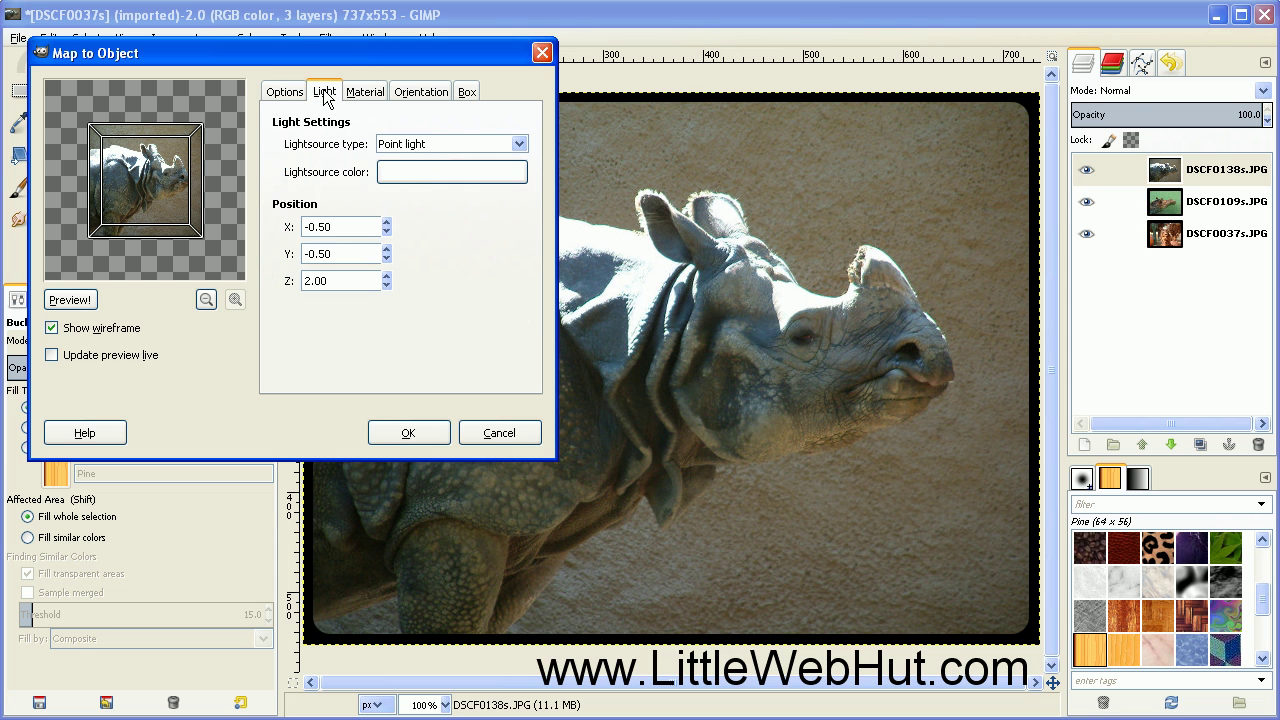
left_click(519, 146)
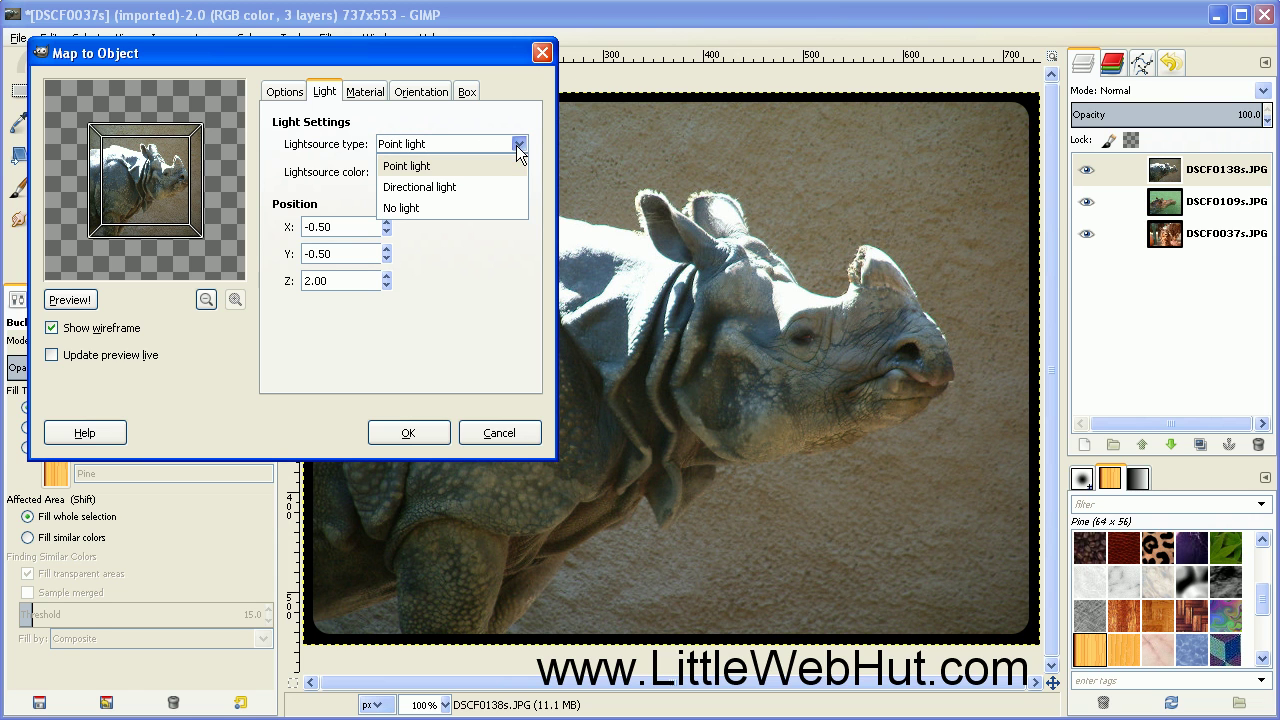
left_click(413, 210)
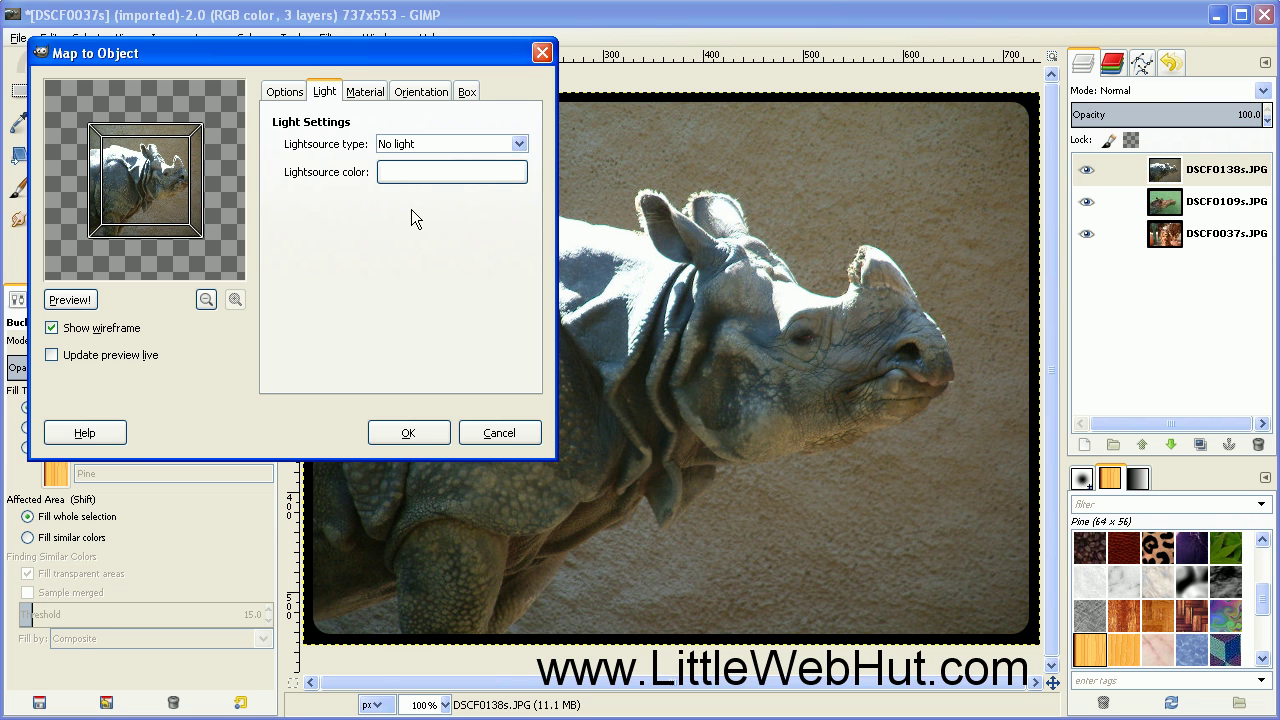
left_click(420, 93)
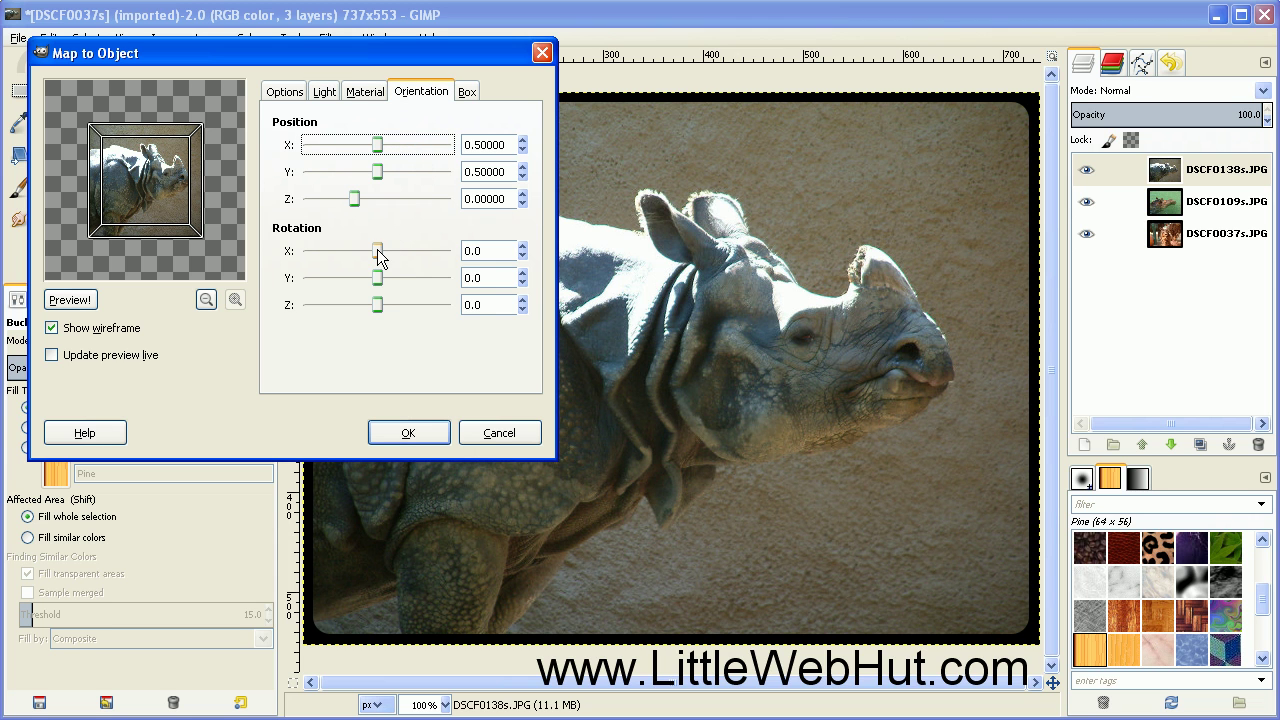
Turn on live preview, hide the wireframe, and begin tilting the box around X and Y.
left_click_drag(378, 256, 391, 277)
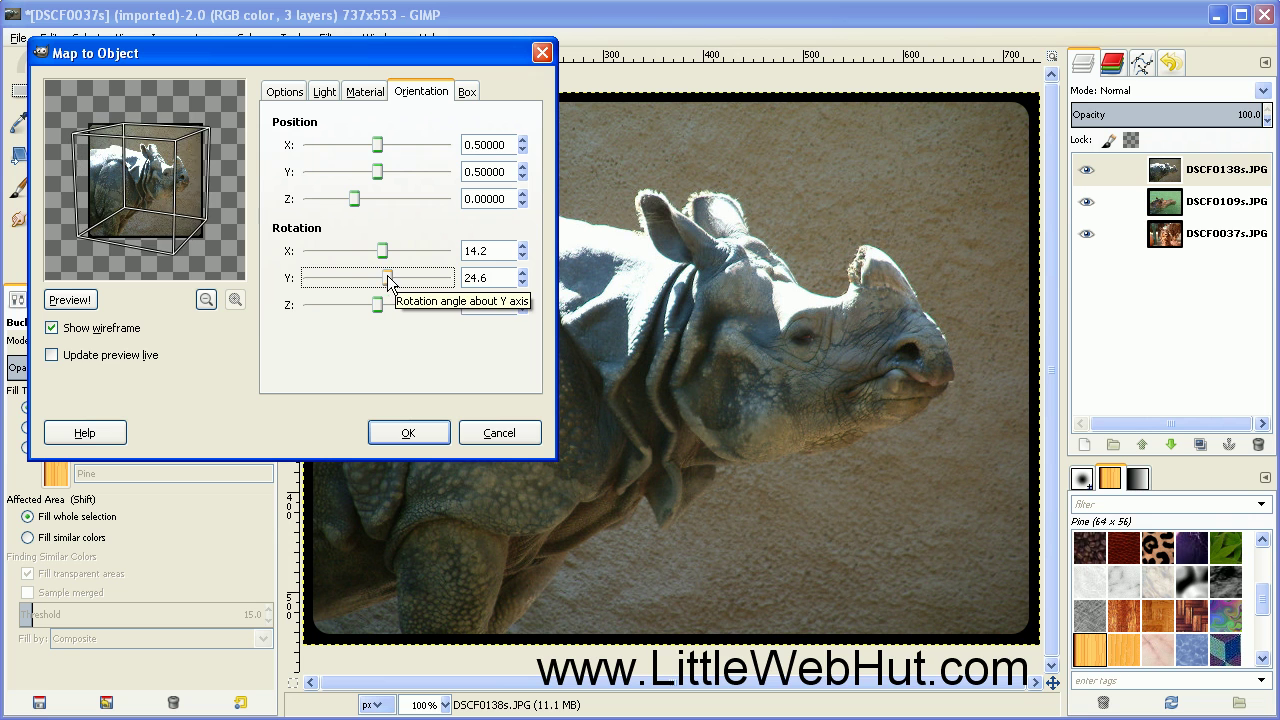
left_click(52, 355)
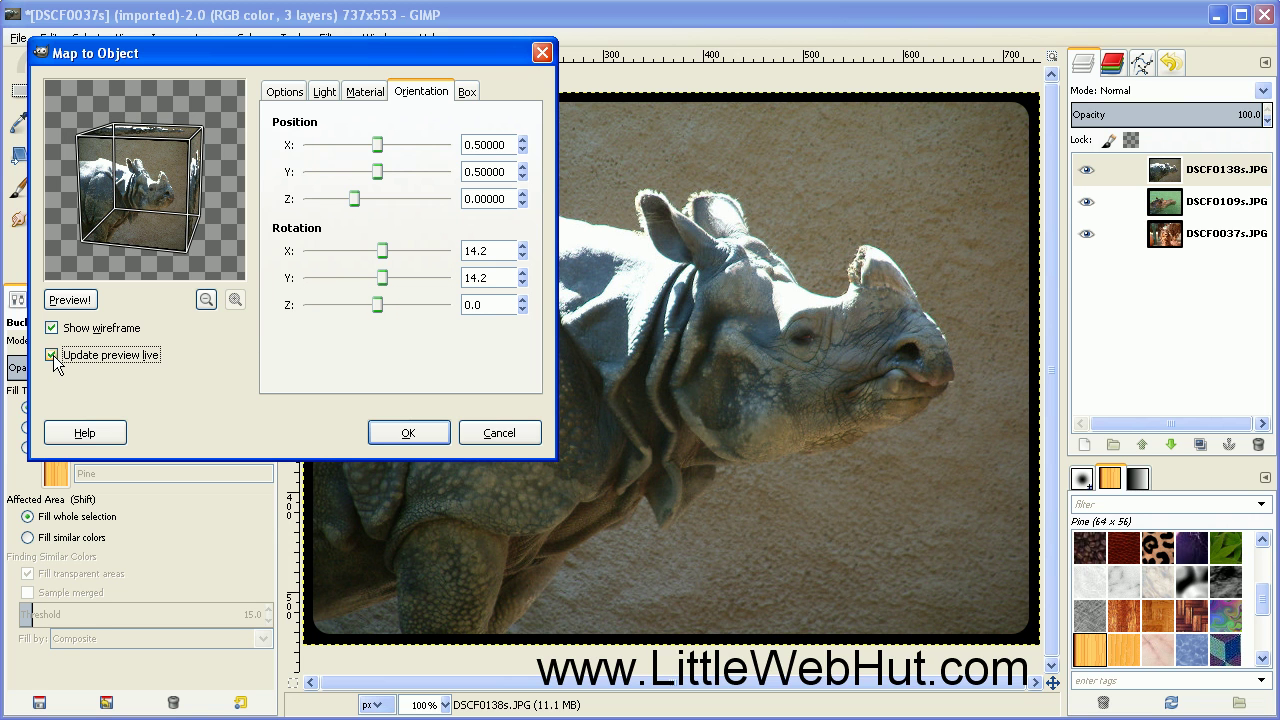
left_click(51, 329)
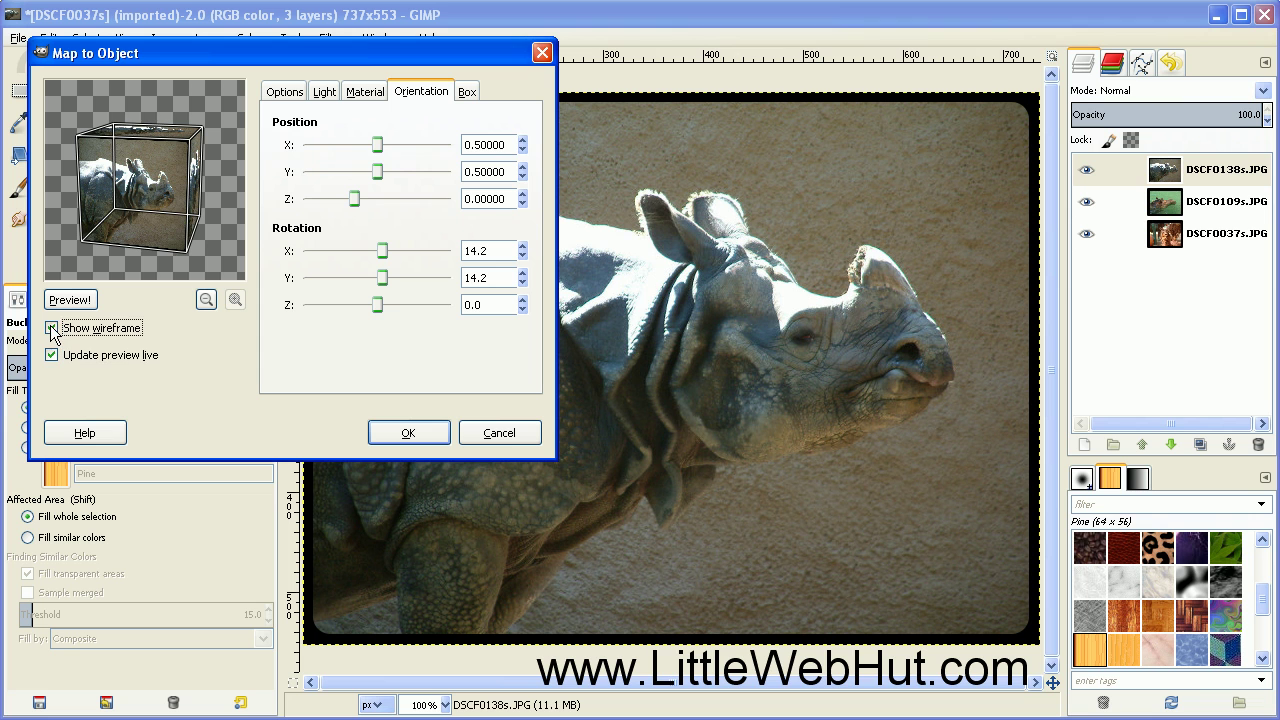
left_click(381, 279)
left_click_drag(379, 282, 375, 285)
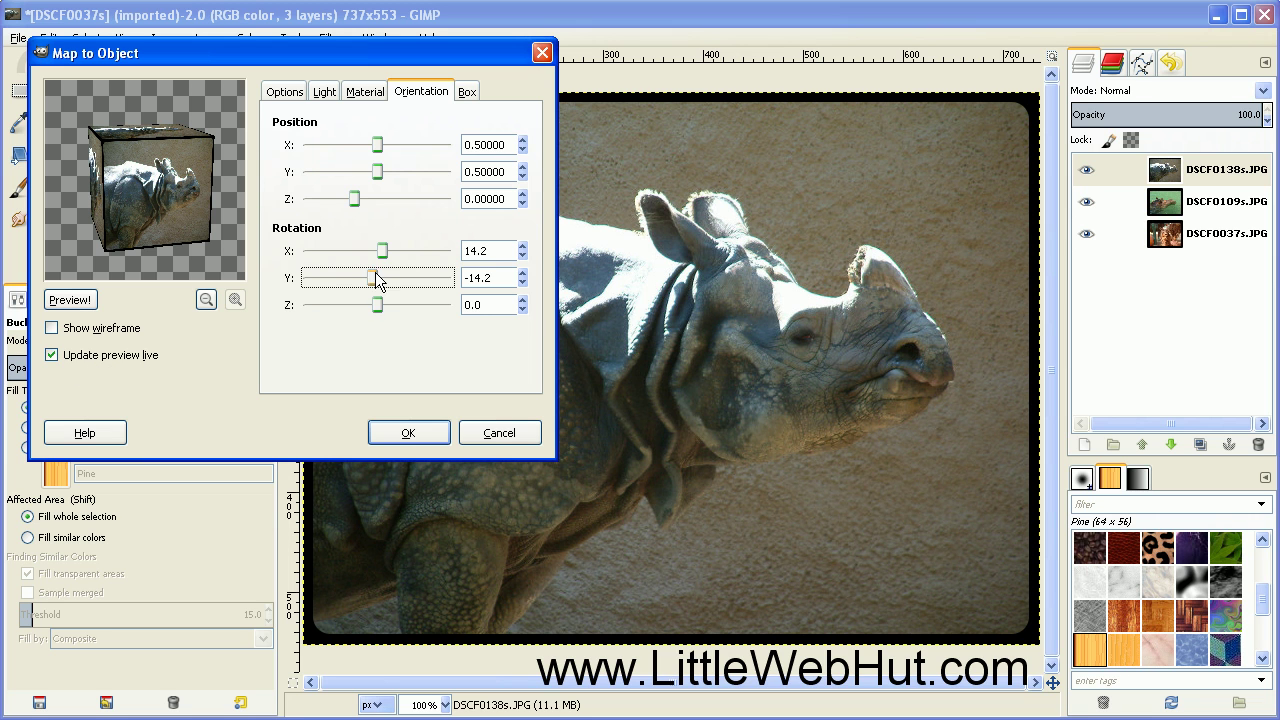
Set the box rotation to X 27.2, Y -37.6 and Z 9.1.
left_click_drag(381, 252, 389, 256)
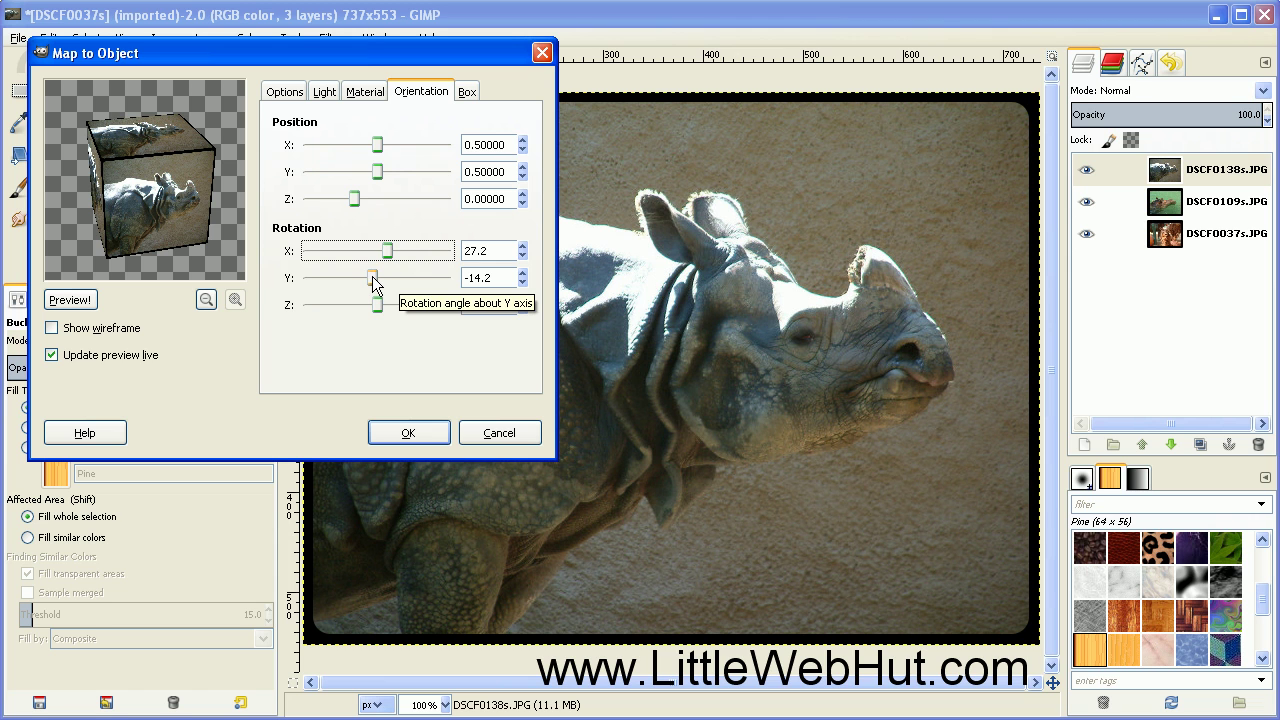
left_click(372, 276)
left_click_drag(370, 276, 362, 277)
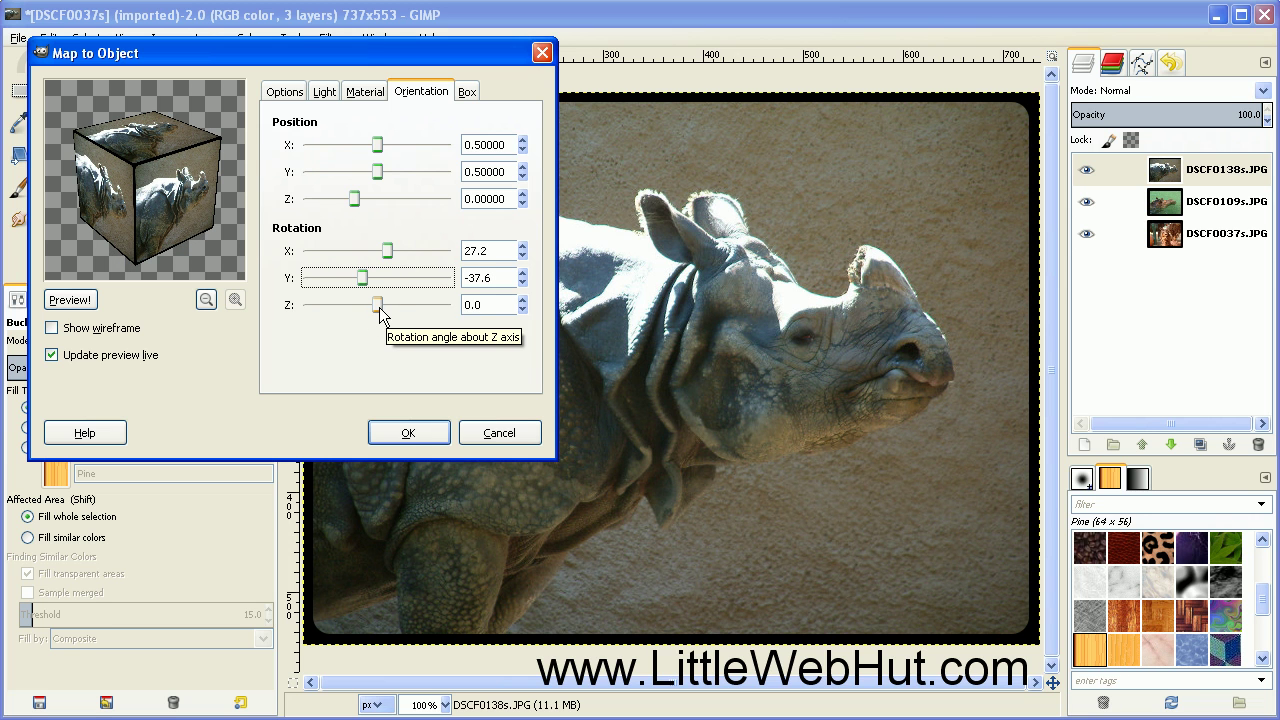
left_click(379, 305)
left_click_drag(379, 305, 383, 305)
left_click(403, 154)
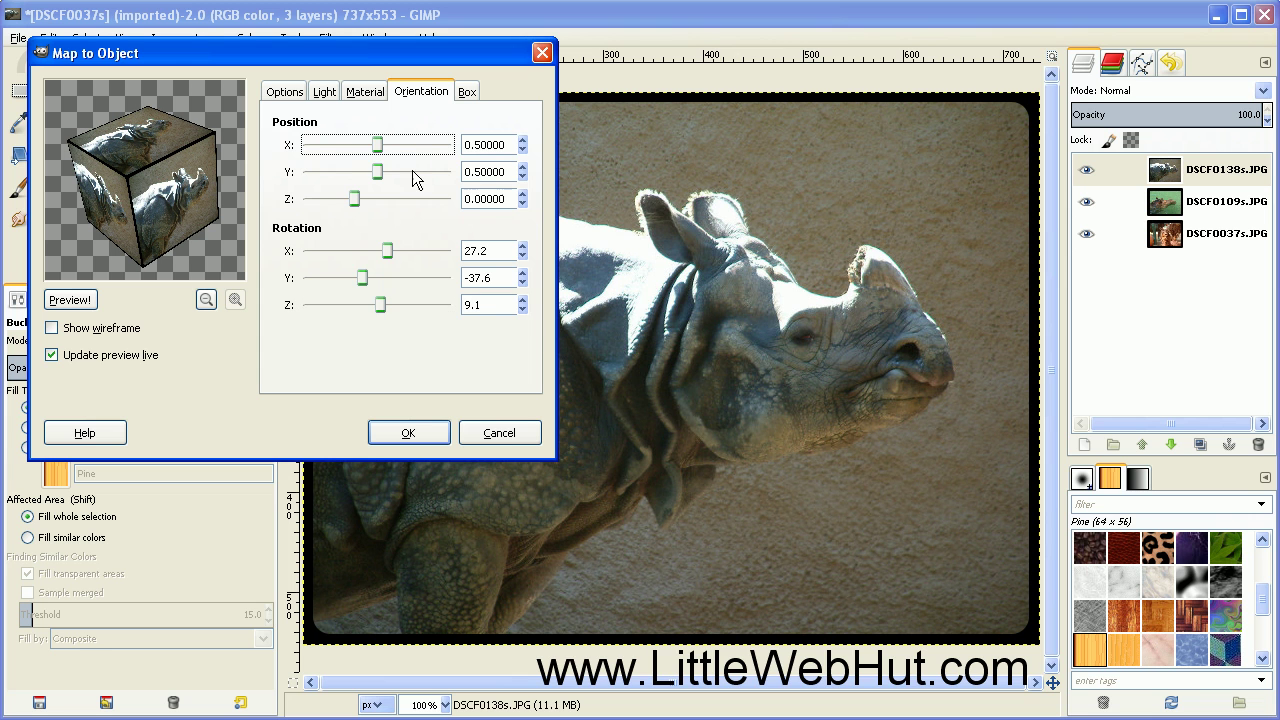
left_click(466, 98)
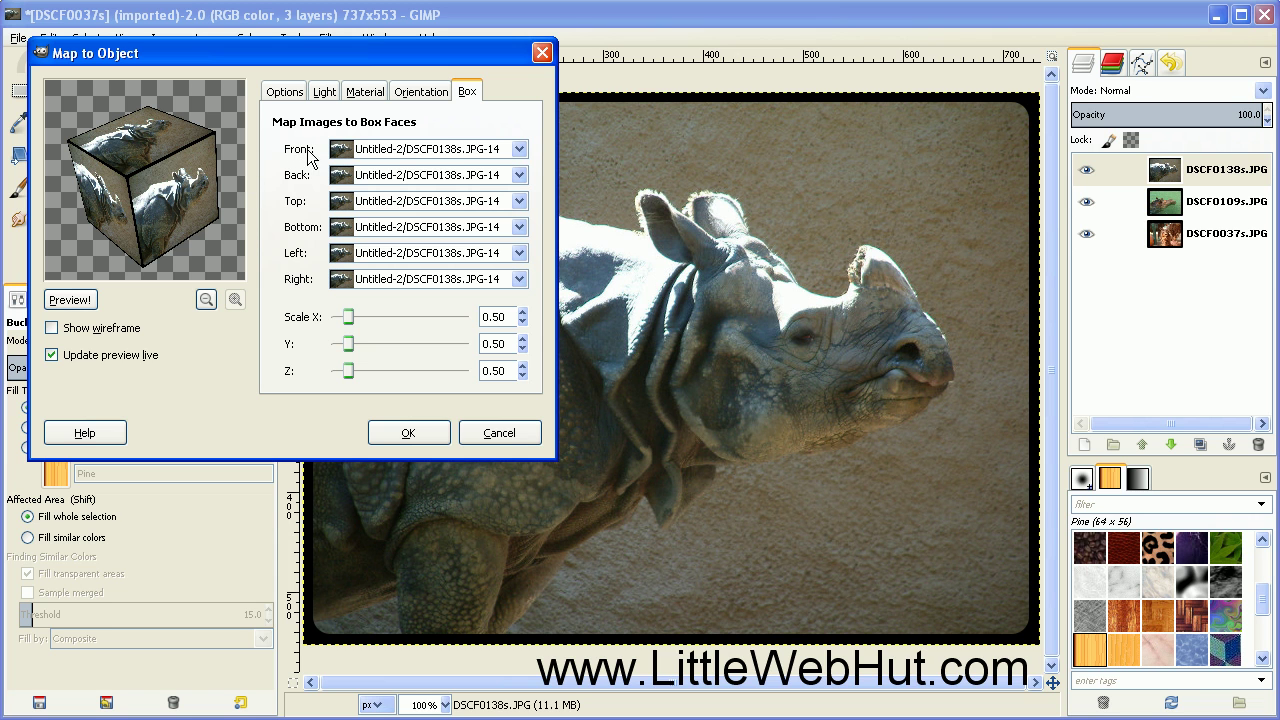
Put DSCF0037s.JPG on the front face and DSCF0109s.JPG on top, preview, and render the box.
left_click(520, 152)
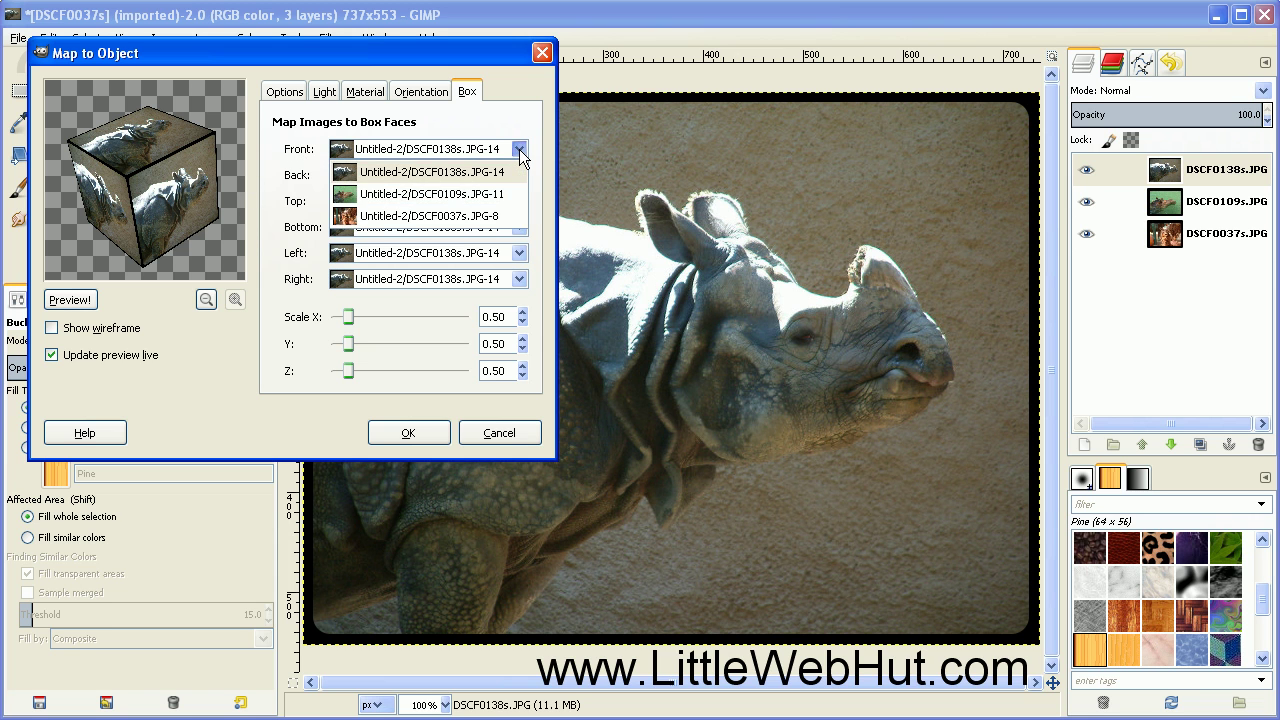
left_click(402, 217)
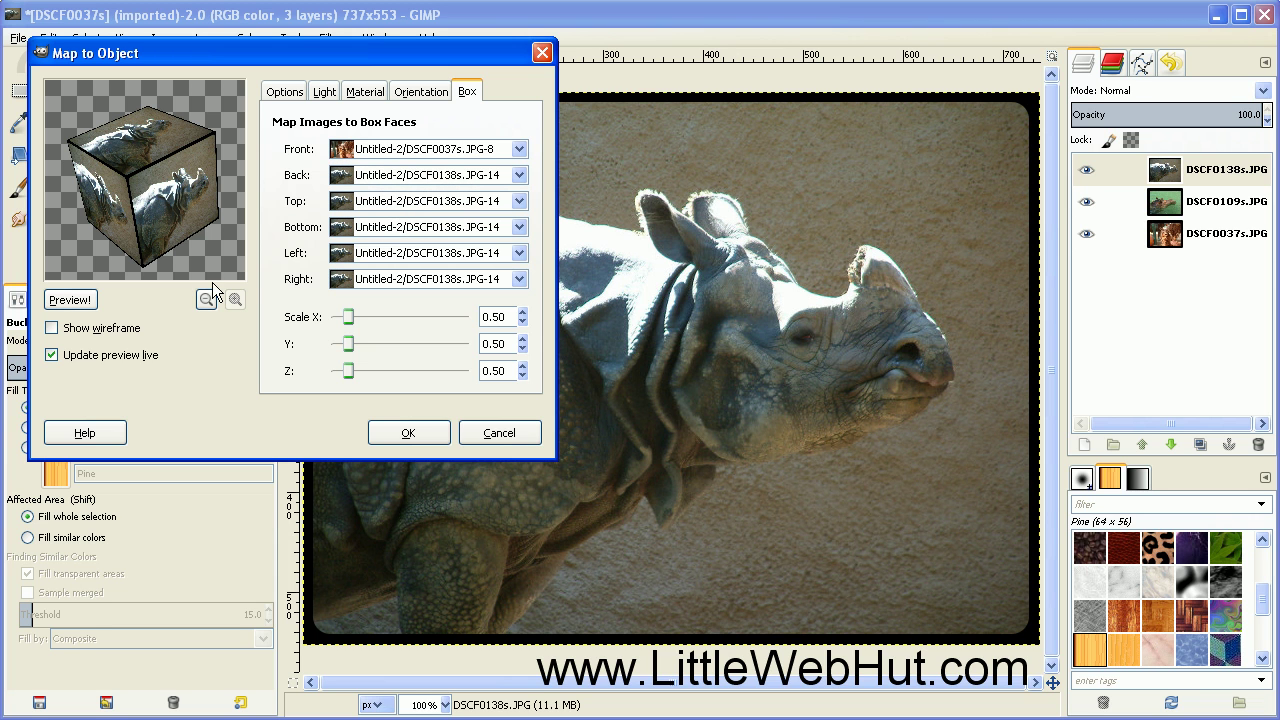
left_click(72, 300)
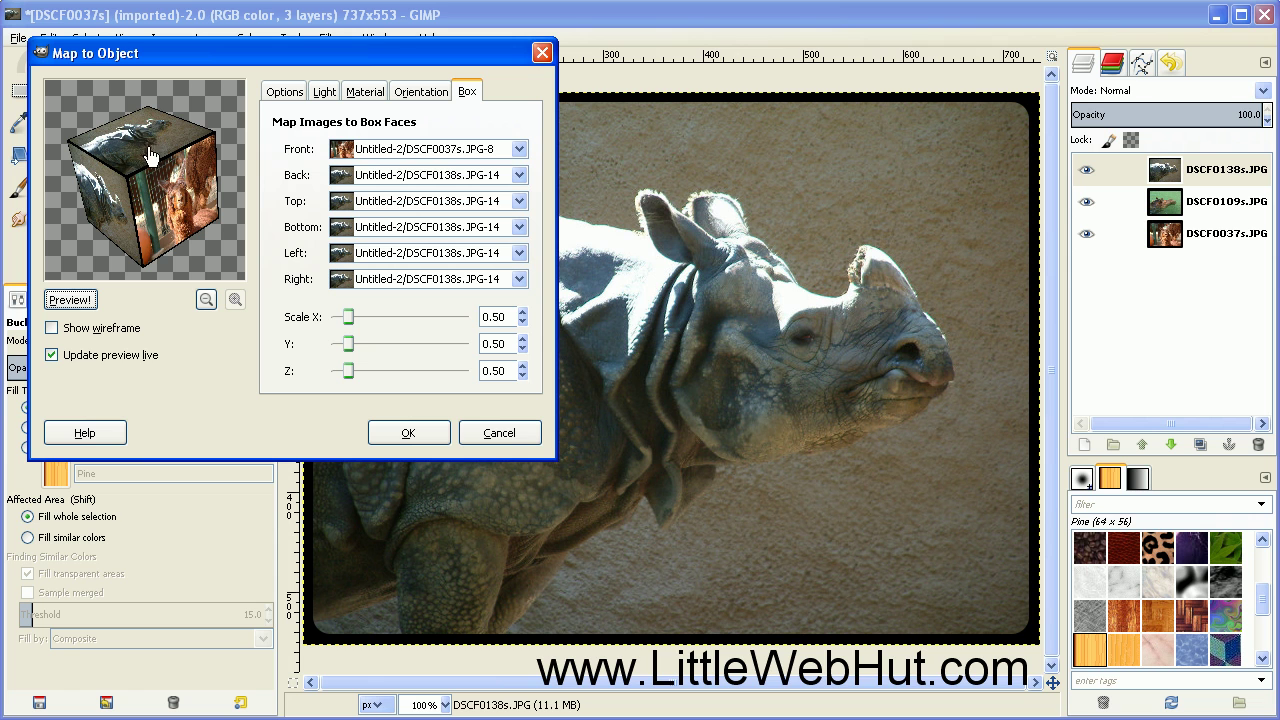
left_click(518, 201)
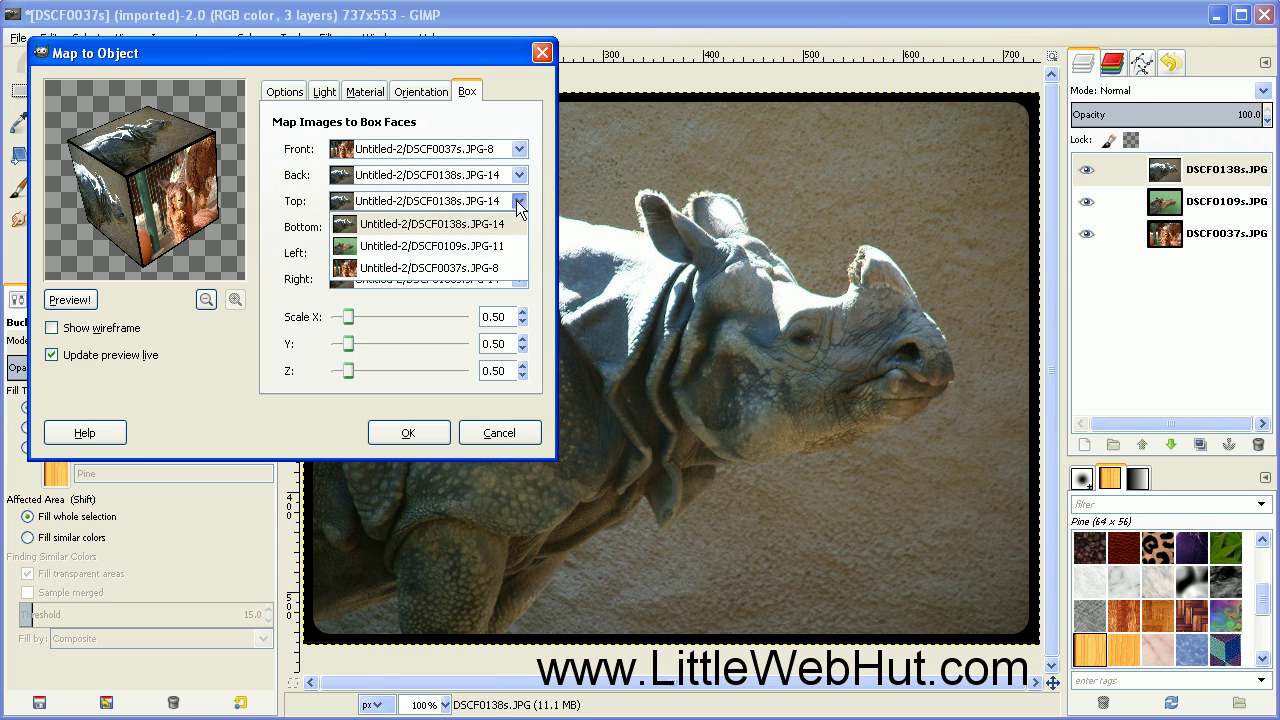
left_click(404, 247)
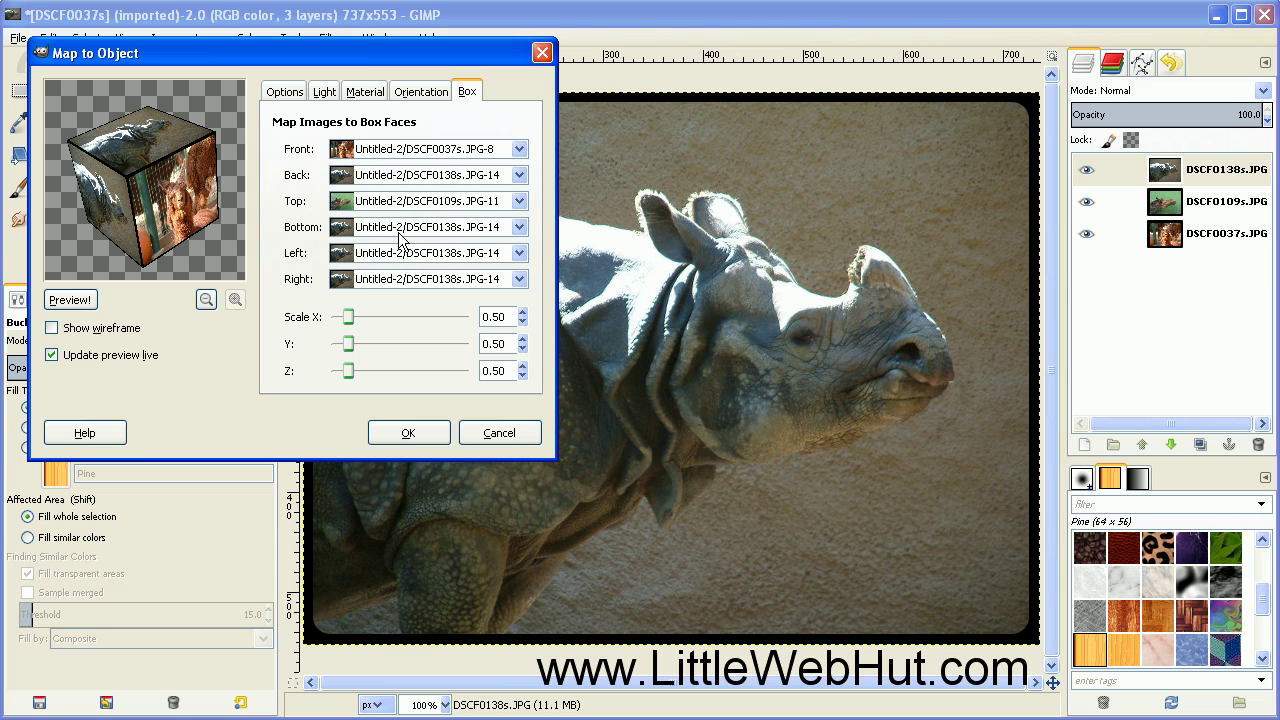
left_click(70, 300)
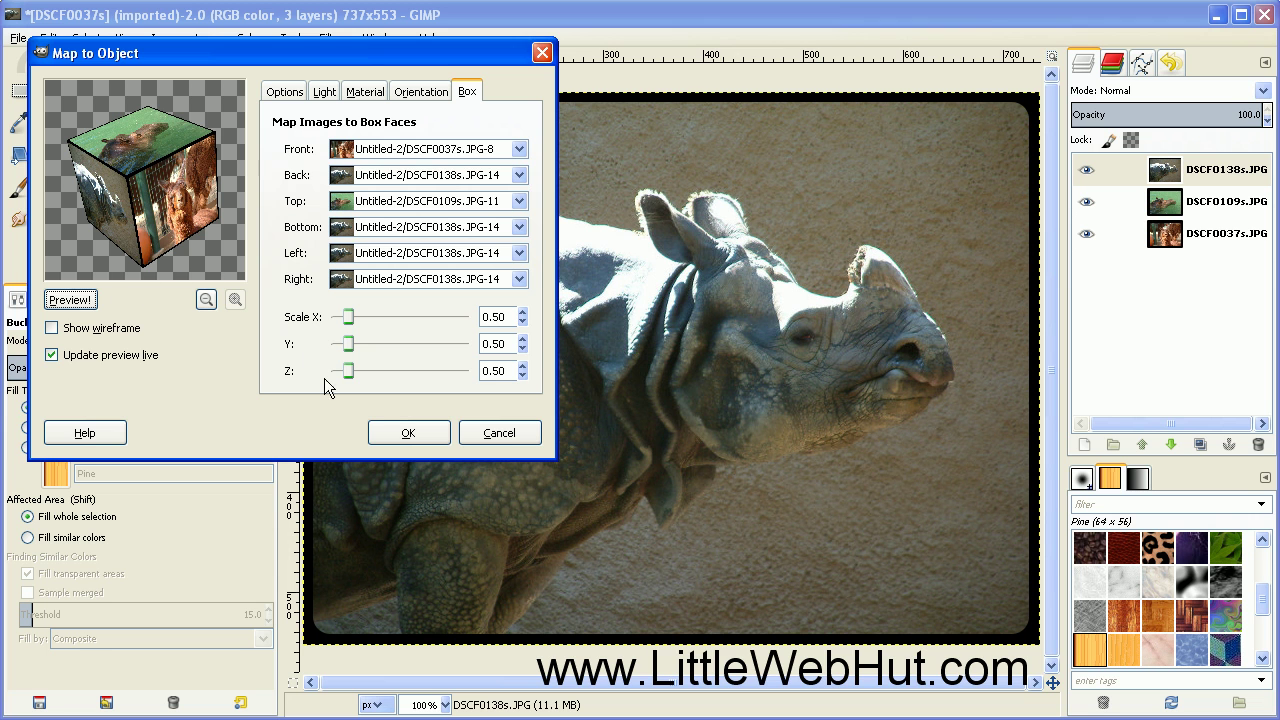
left_click(411, 433)
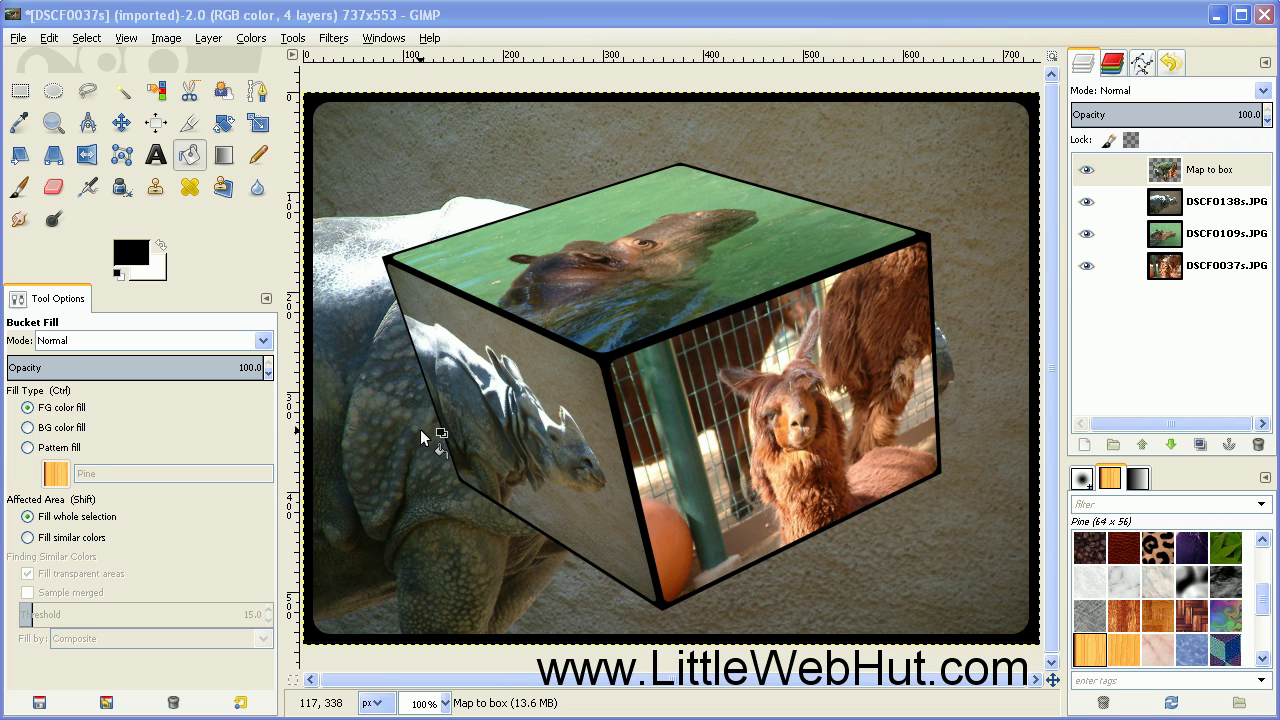
Hide the DSCF0138s, DSCF0109s and DSCF0037s layers and zoom into the cube's left corner.
left_click(1086, 201)
left_click(1086, 234)
left_click(1086, 265)
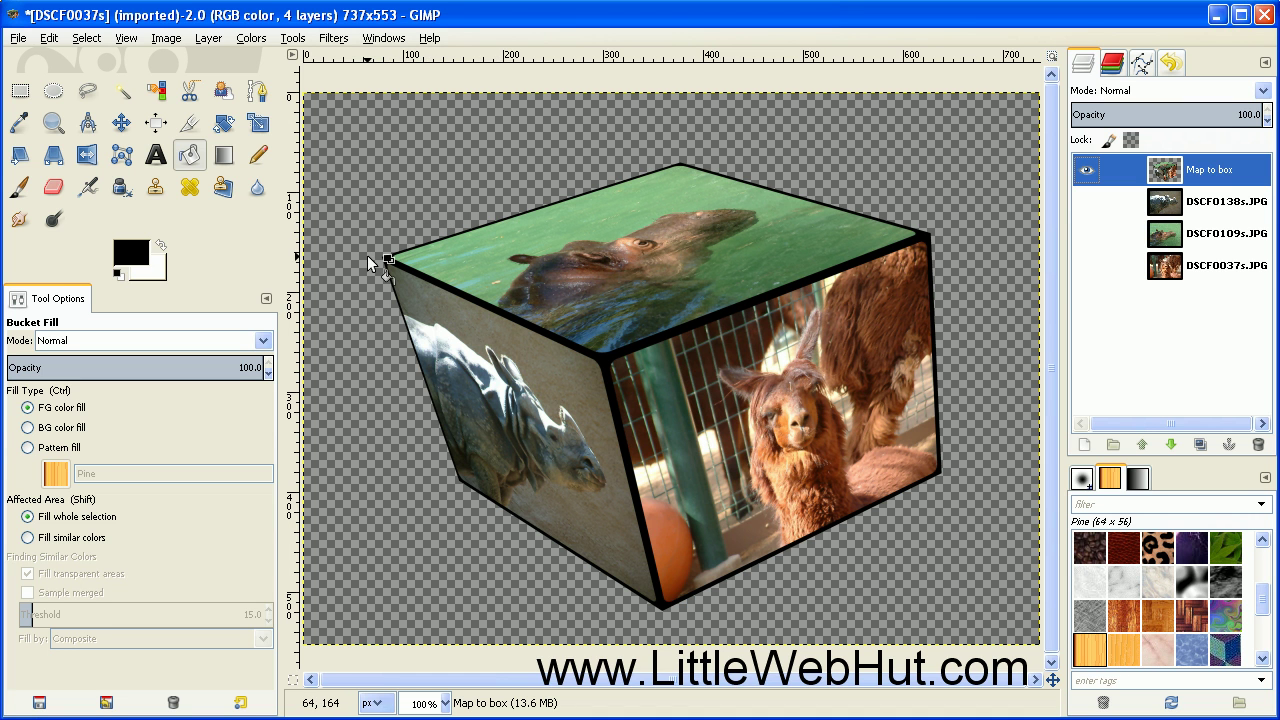
scroll(367, 255, "up", 4)
scroll(367, 255, "up", 2)
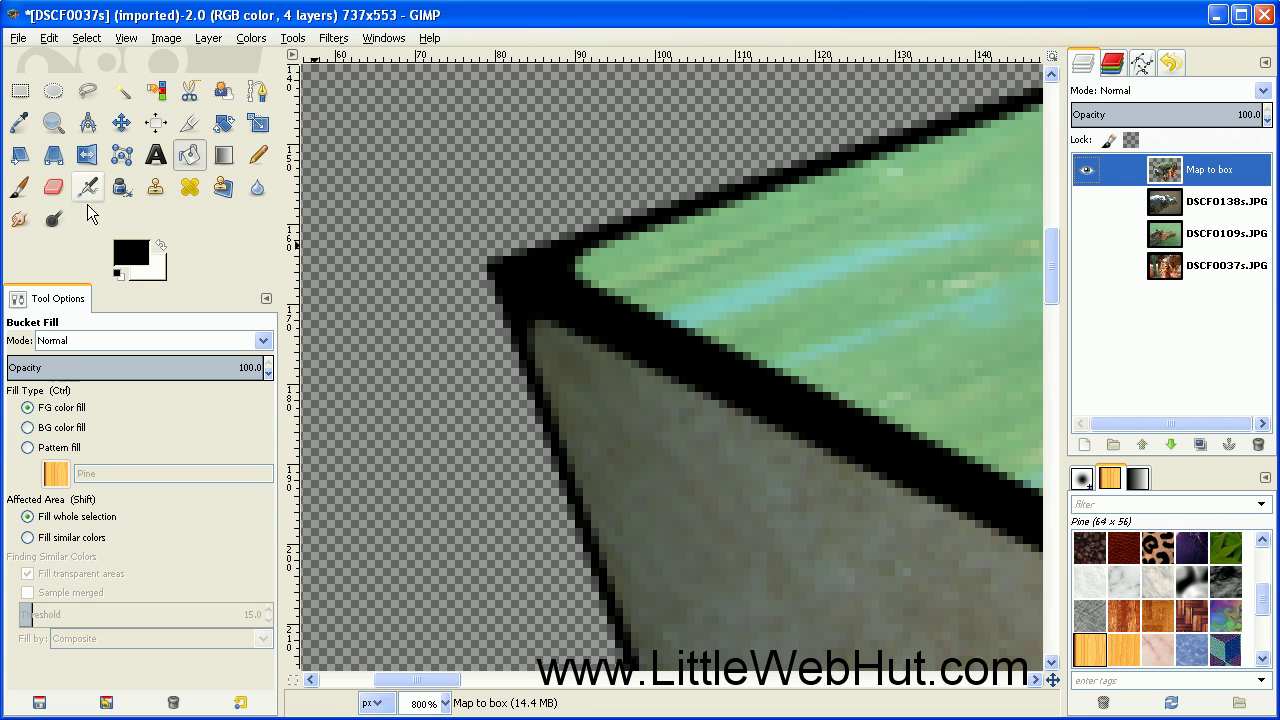
Erase the black spike at the cube's left corner with the 2. Hardness 075 eraser brush.
left_click(54, 189)
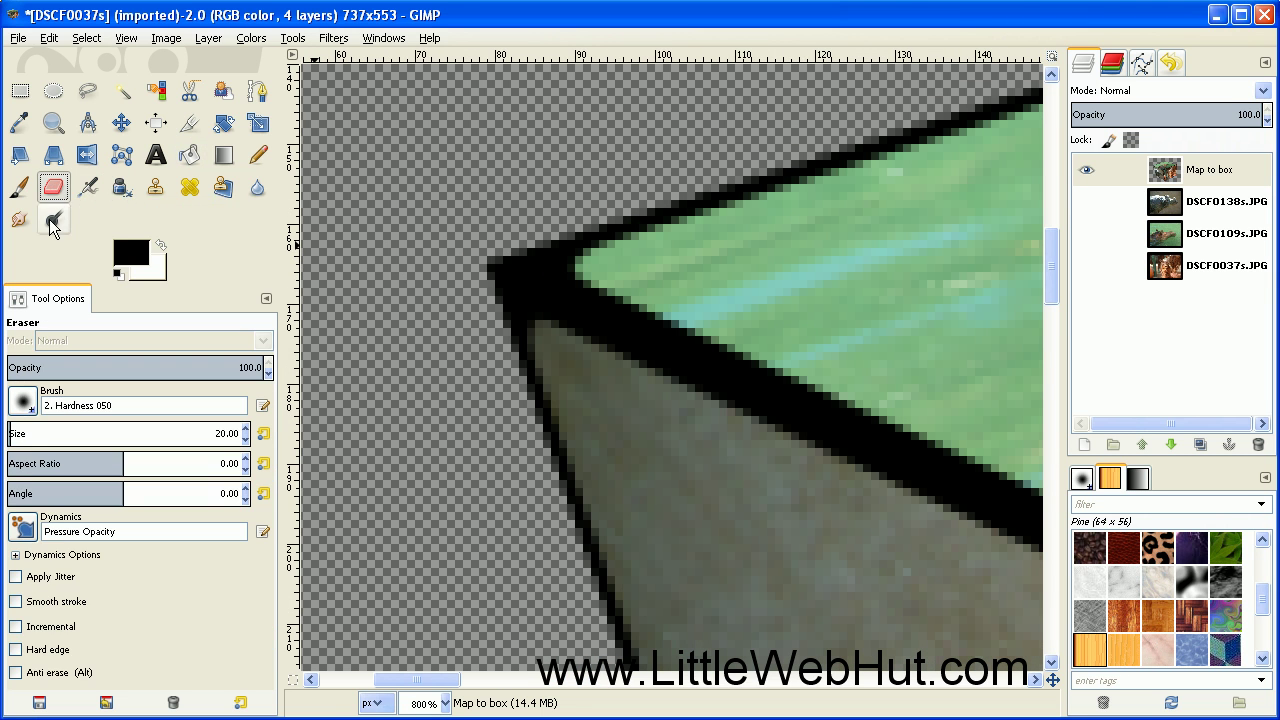
left_click(26, 403)
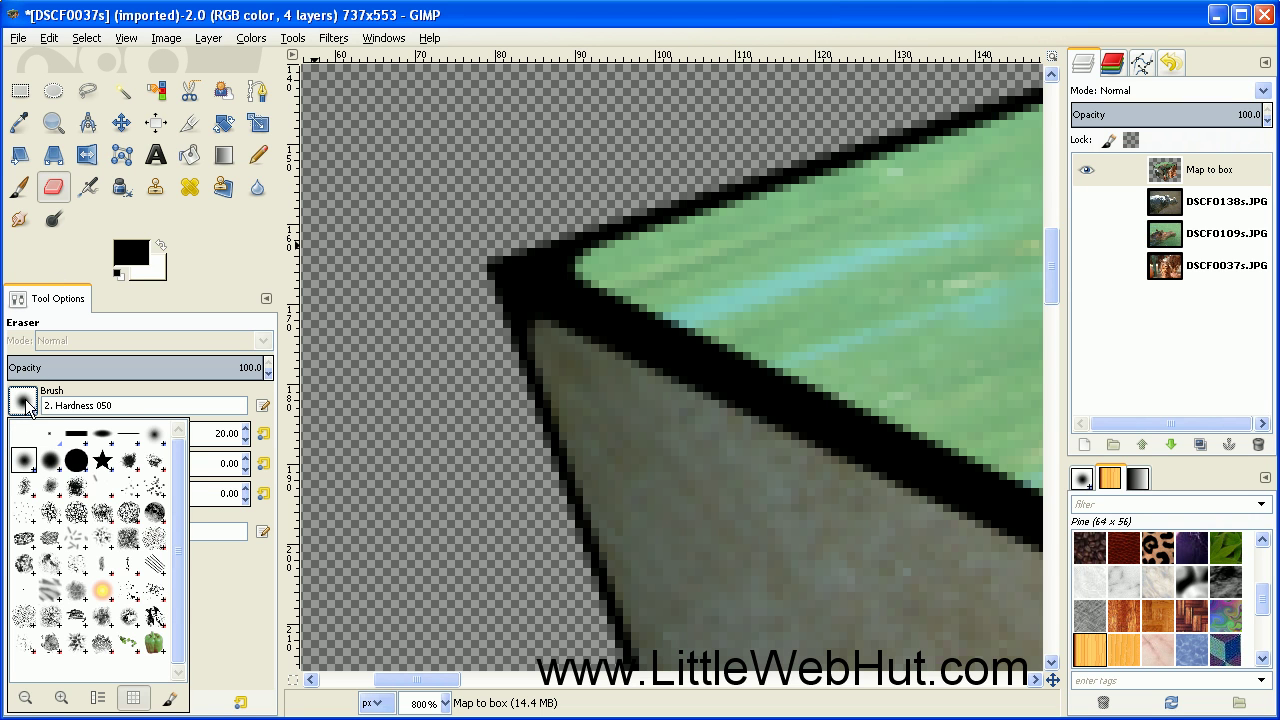
left_click(52, 462)
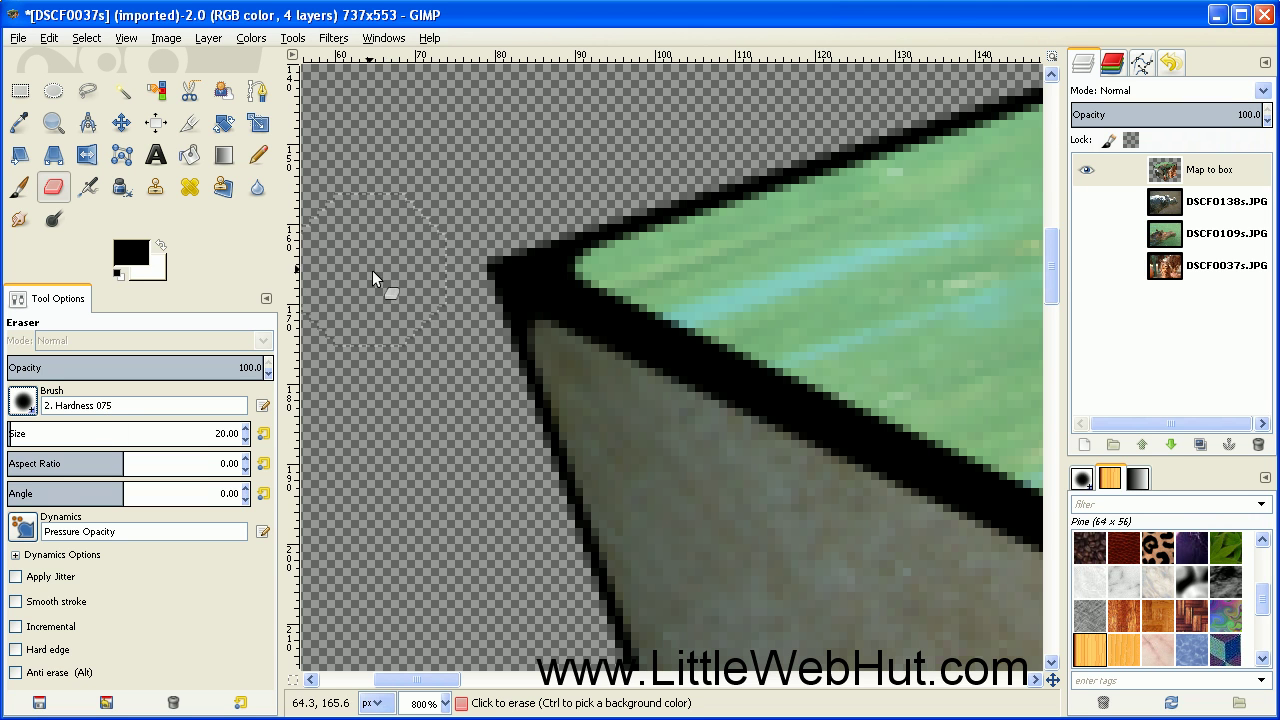
left_click(452, 224)
left_click(442, 245)
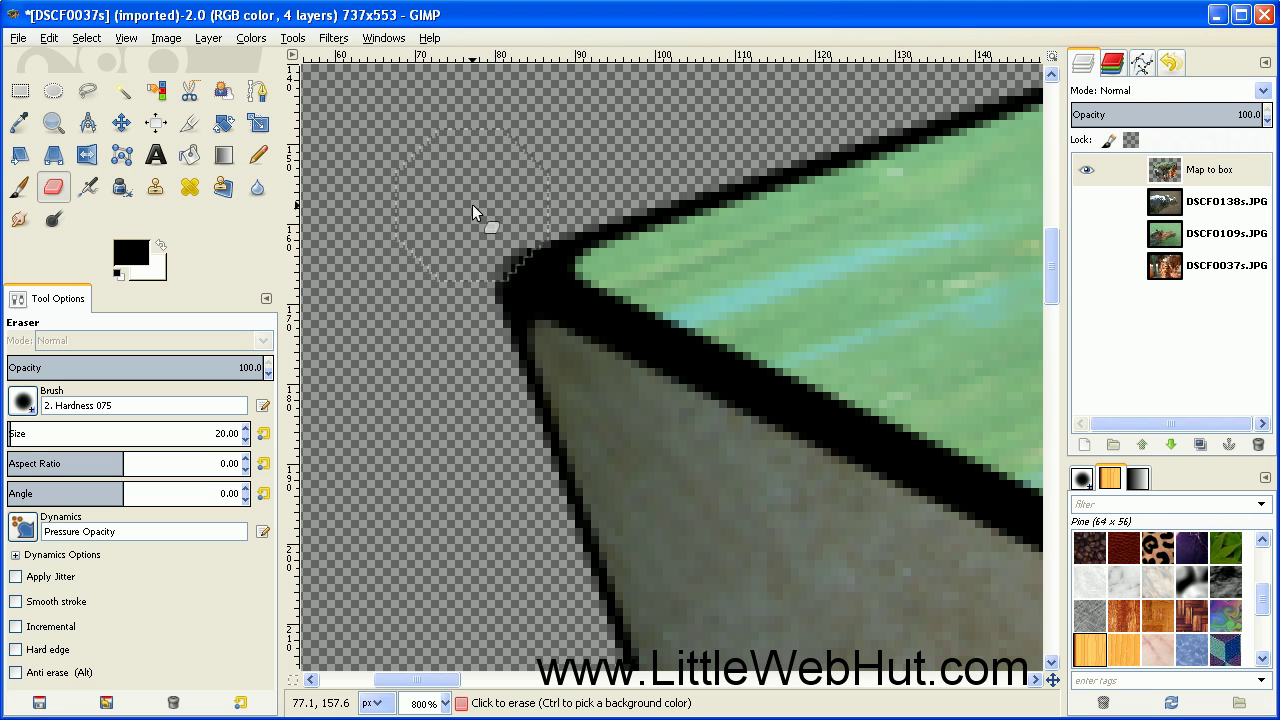
left_click(436, 270)
mouse_move(436, 270)
left_mouse_down()
mouse_move(475, 200)
mouse_move(442, 239)
mouse_move(434, 300)
left_mouse_up()
scroll(765, 330, "down", 2)
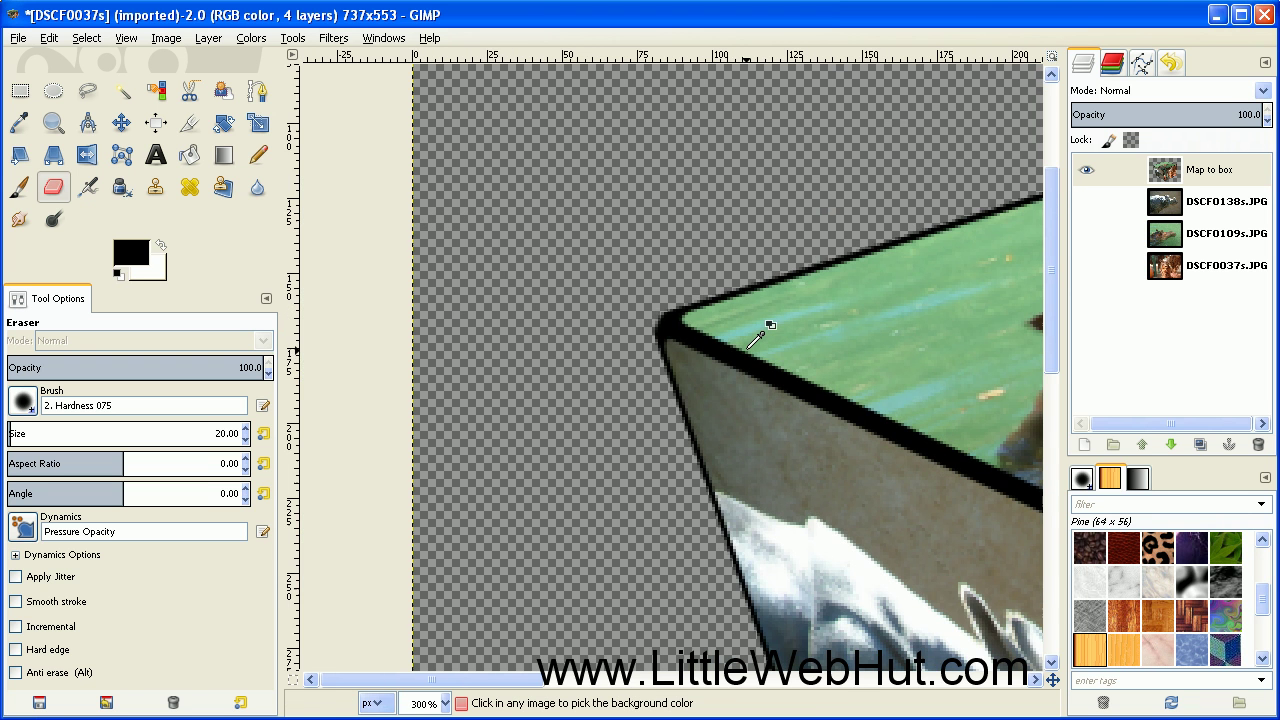
scroll(768, 338, "left", 1)
scroll(768, 338, "left", 1)
scroll(770, 335, "down", 1)
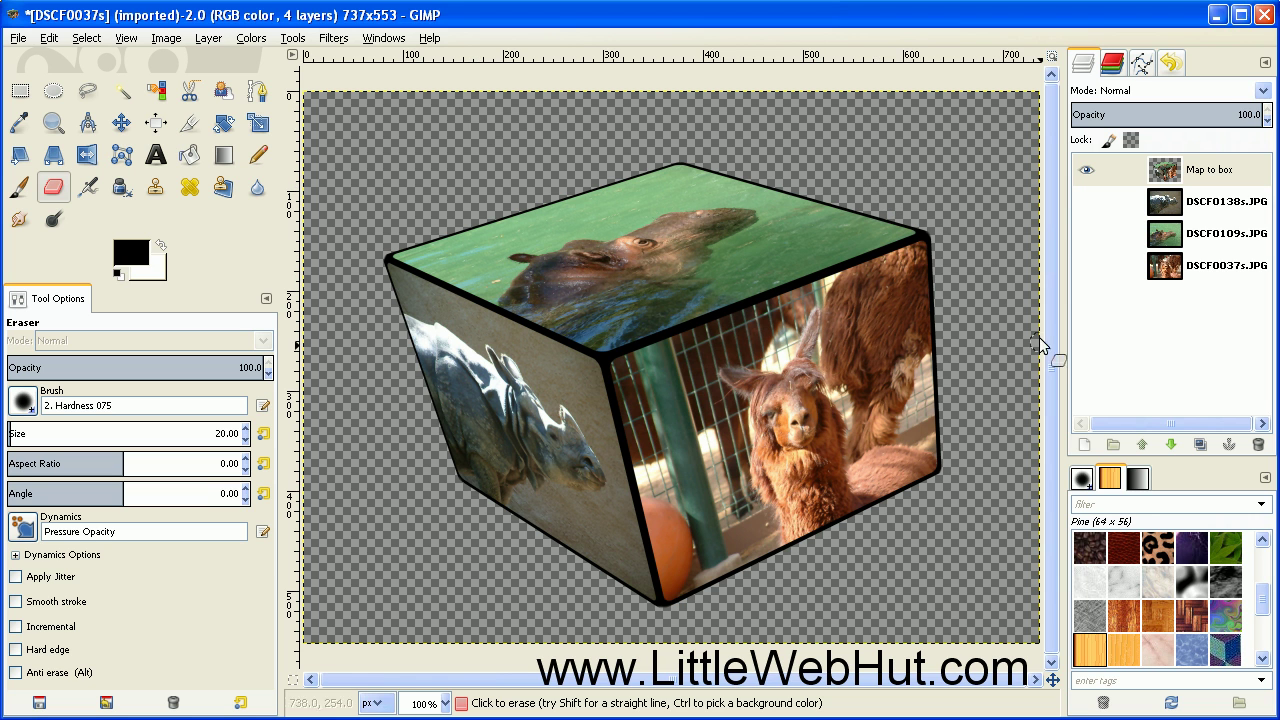
Create a new White-filled layer and lower it beneath the Map to box cube layer.
left_click(1085, 445)
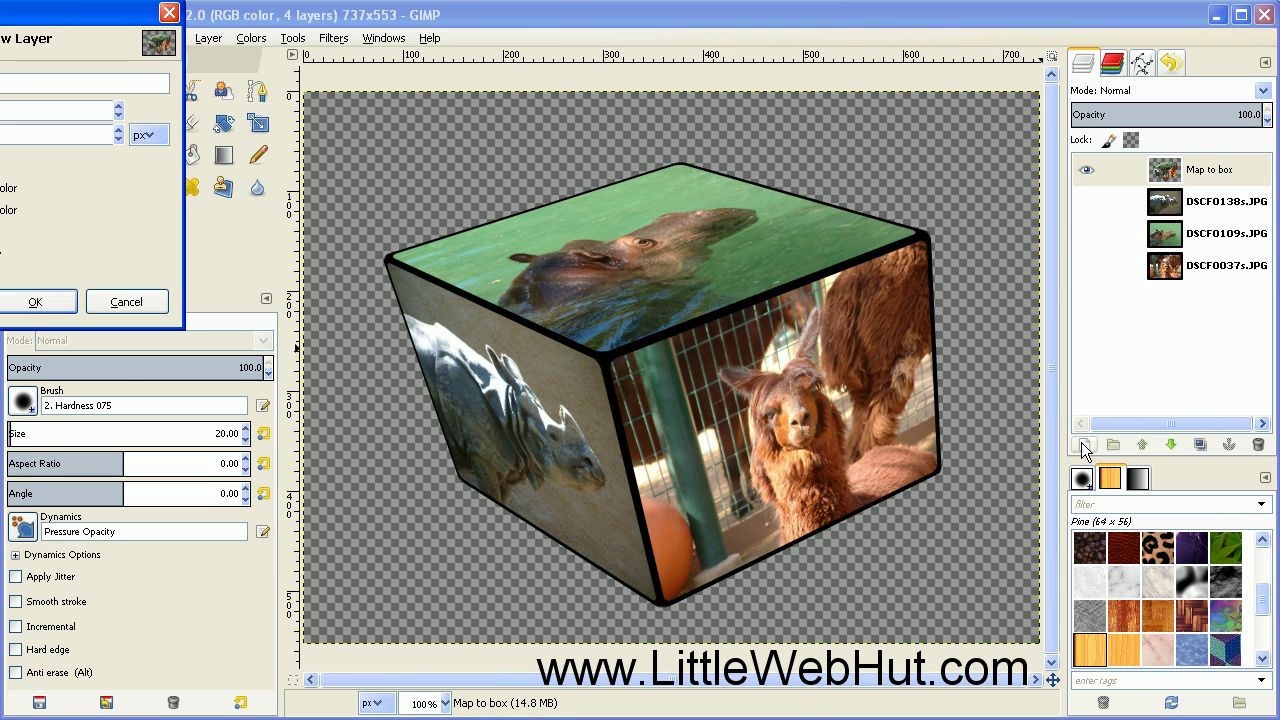
left_click_drag(88, 20, 262, 76)
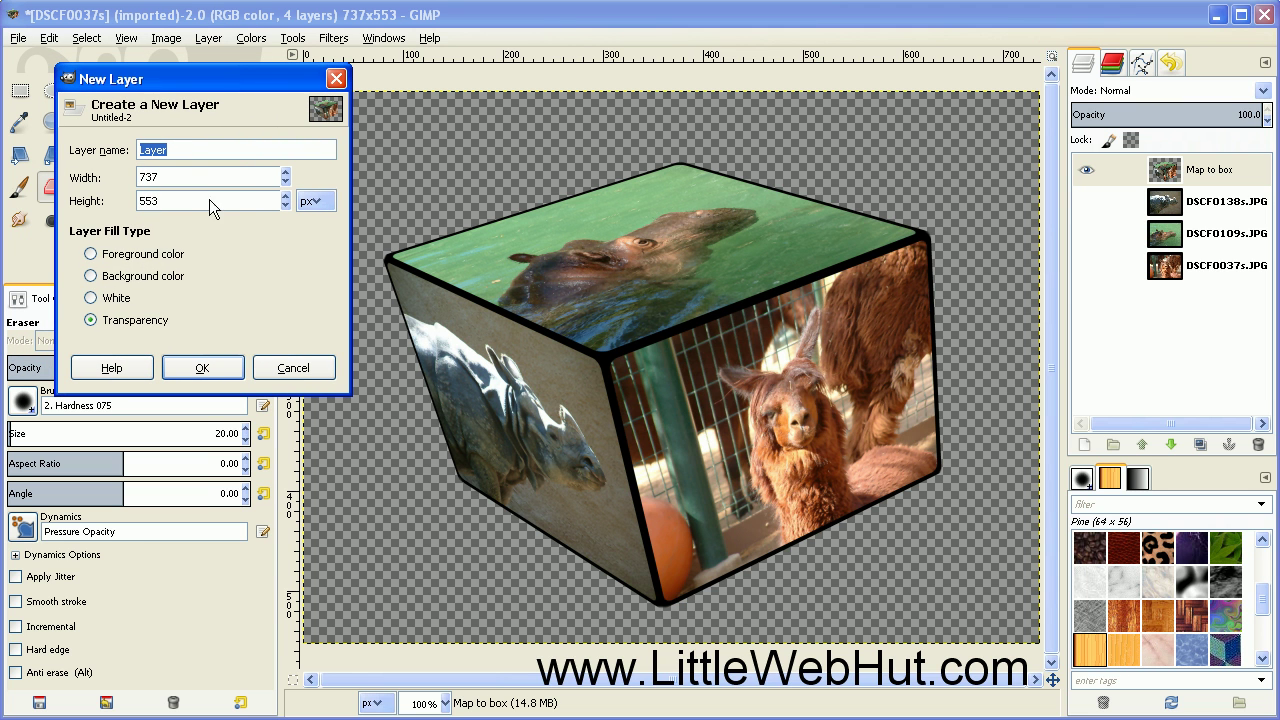
left_click(92, 300)
left_click(202, 368)
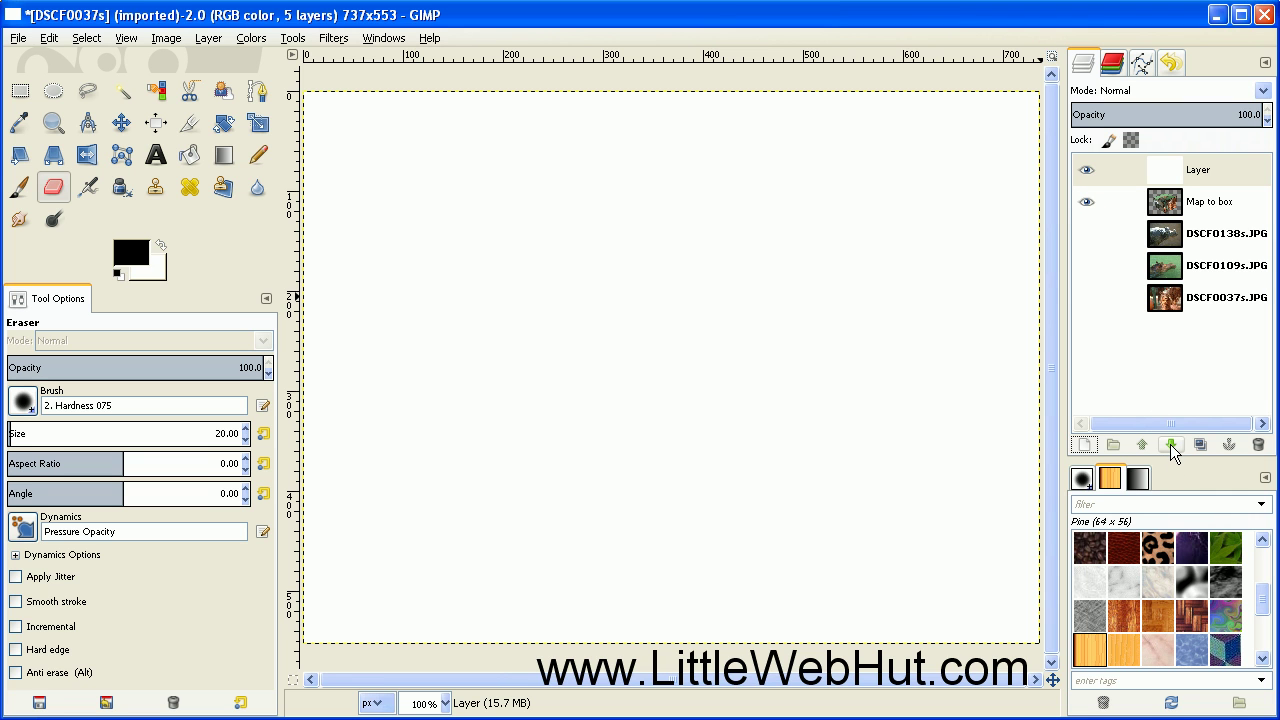
left_click(1170, 444)
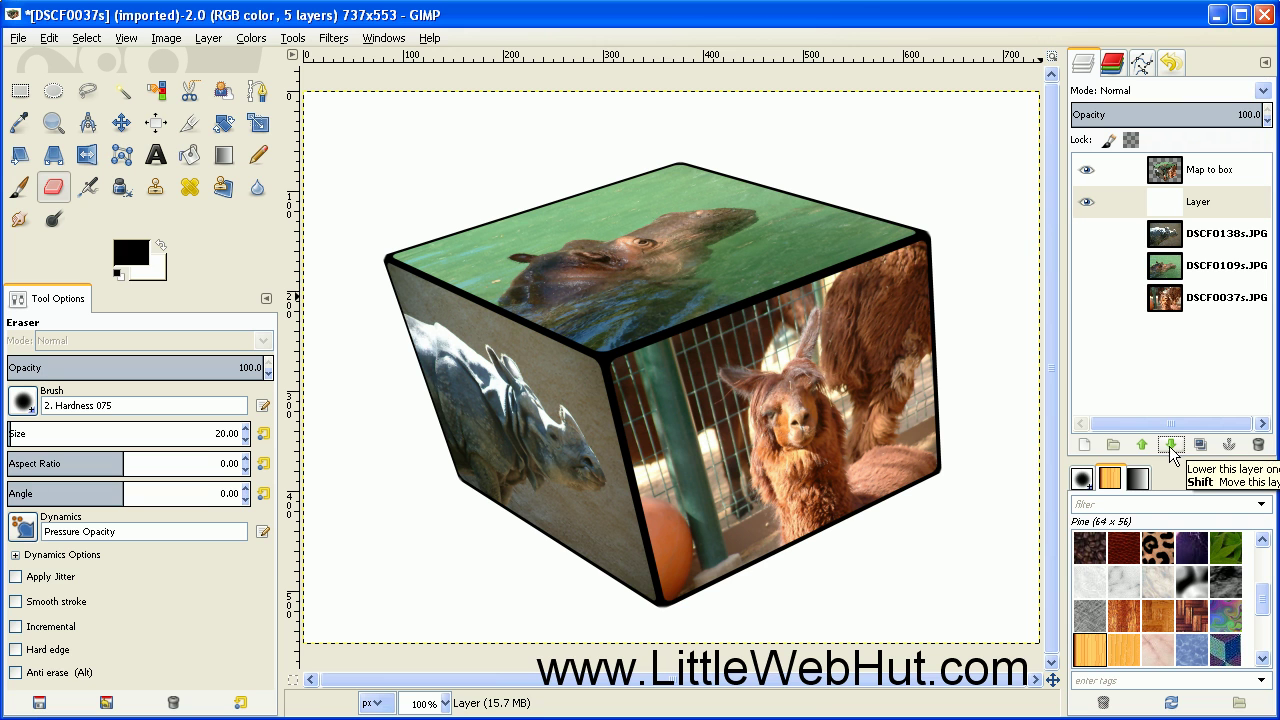
left_click(135, 258)
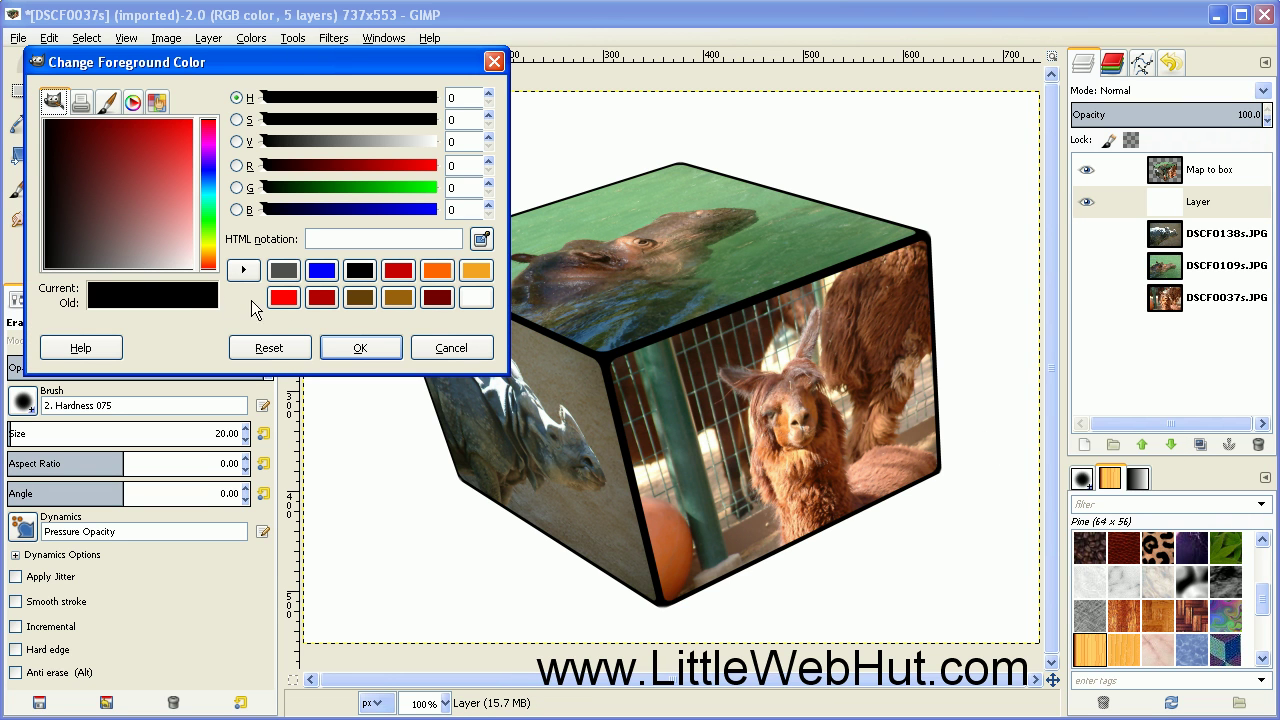
Set the foreground colour to dark gray 505050 and bucket-fill the background layer with it.
left_click(284, 270)
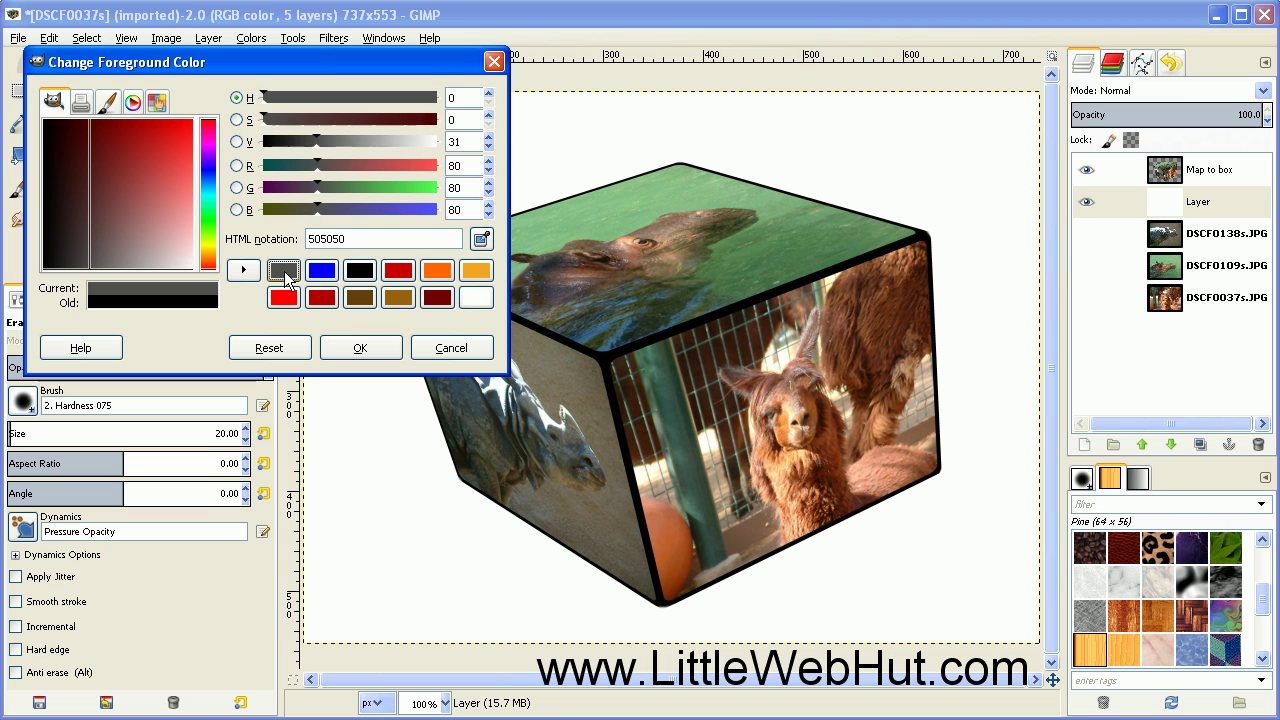
left_click(362, 349)
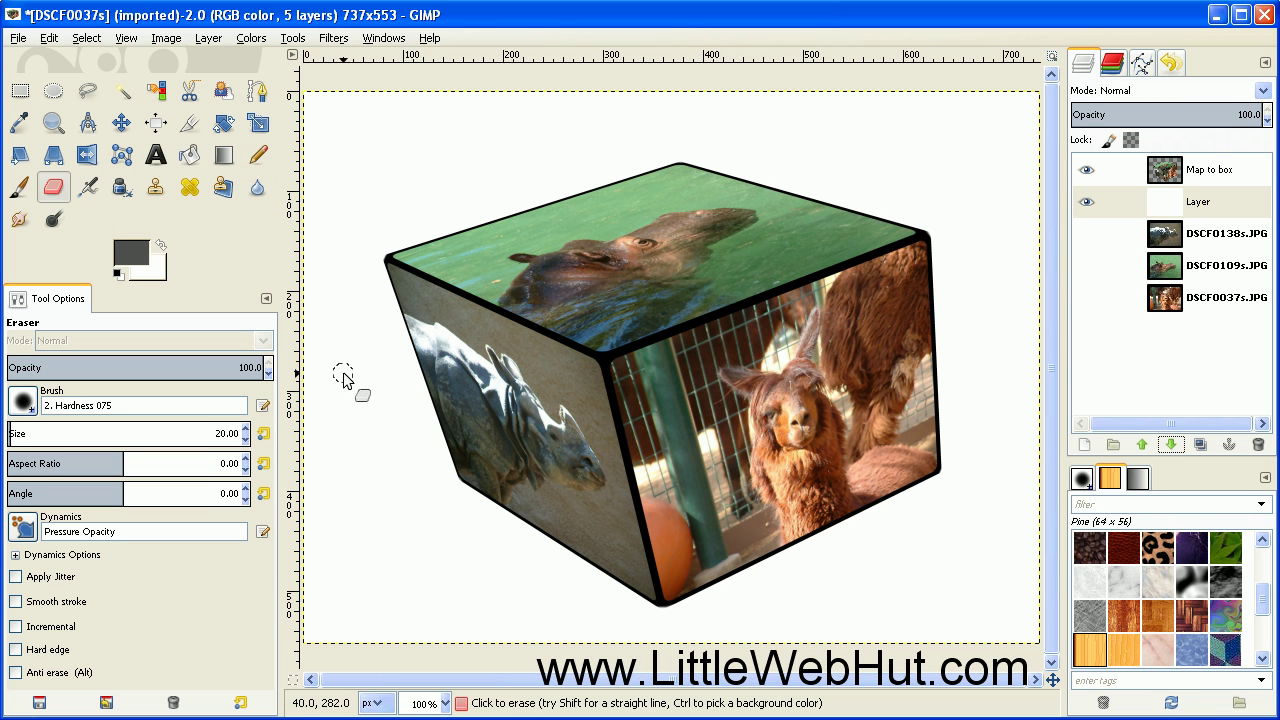
left_click(191, 156)
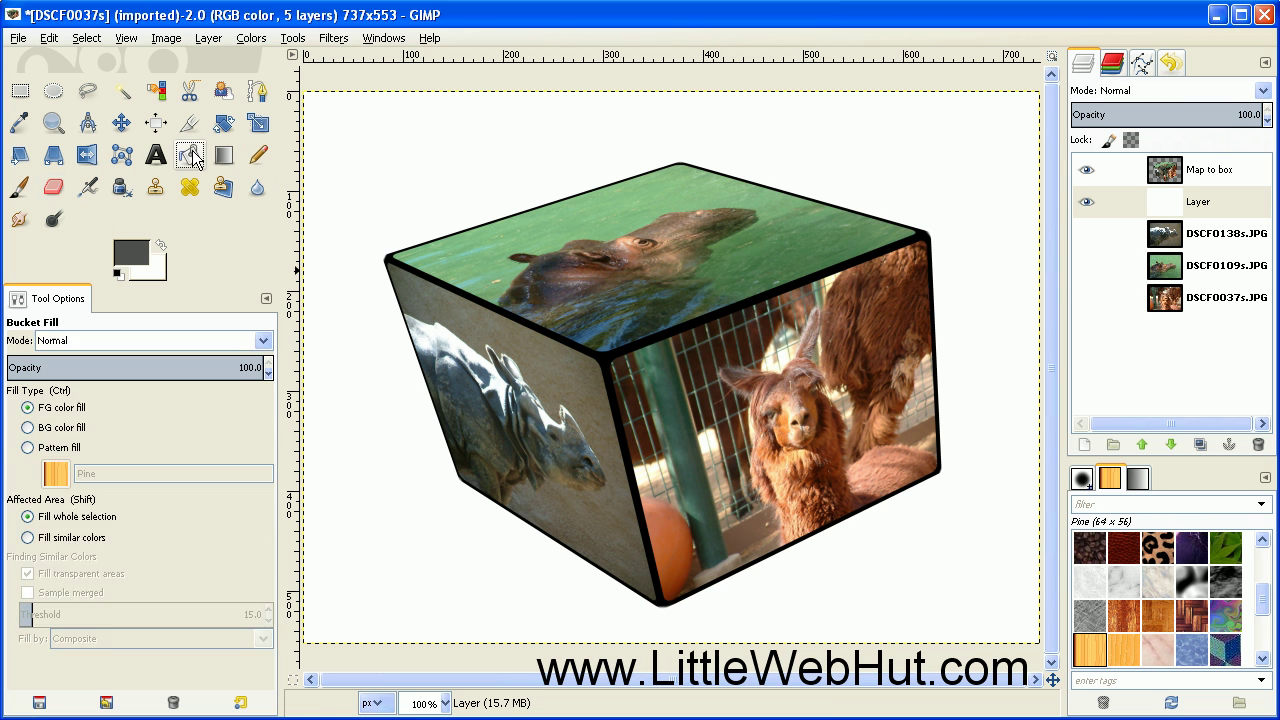
left_click(347, 424)
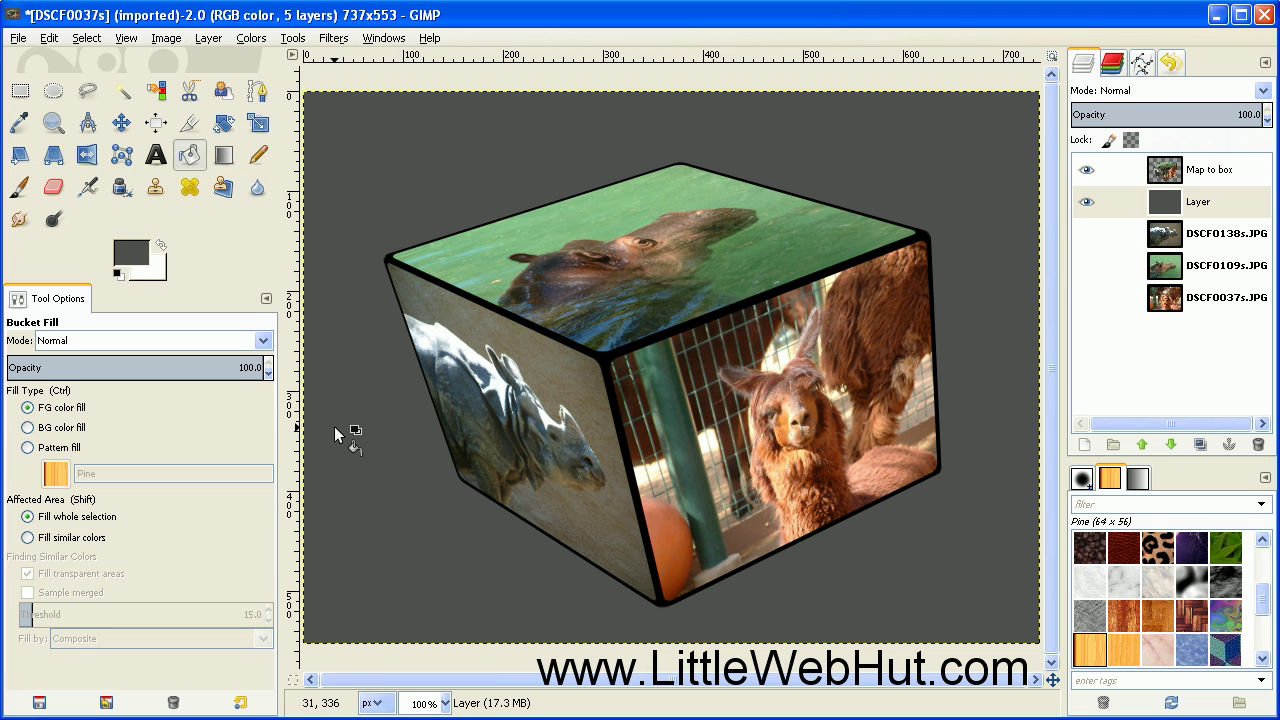